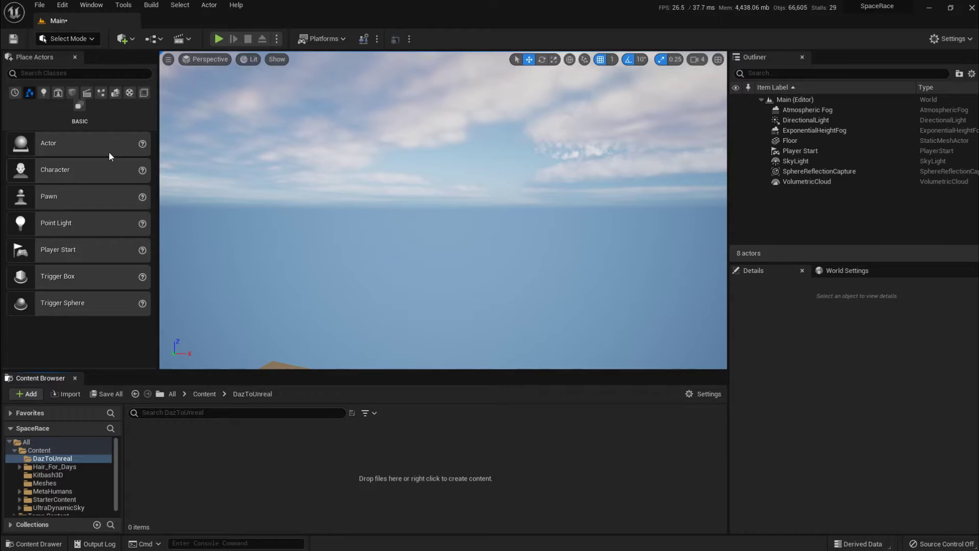
Check in the Plugins browser that DazToUnreal and MetaHuman are both enabled.
click(62, 5)
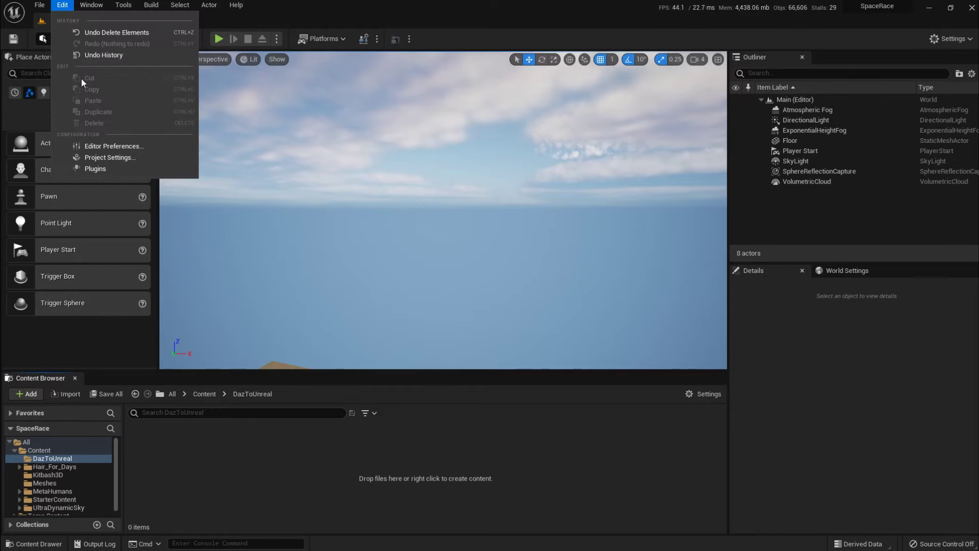
click(100, 169)
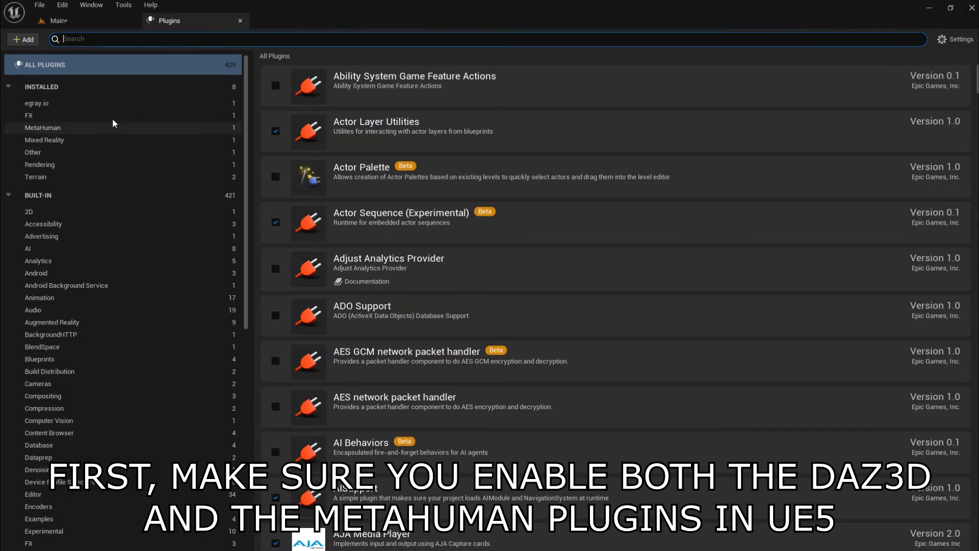
text(daz)
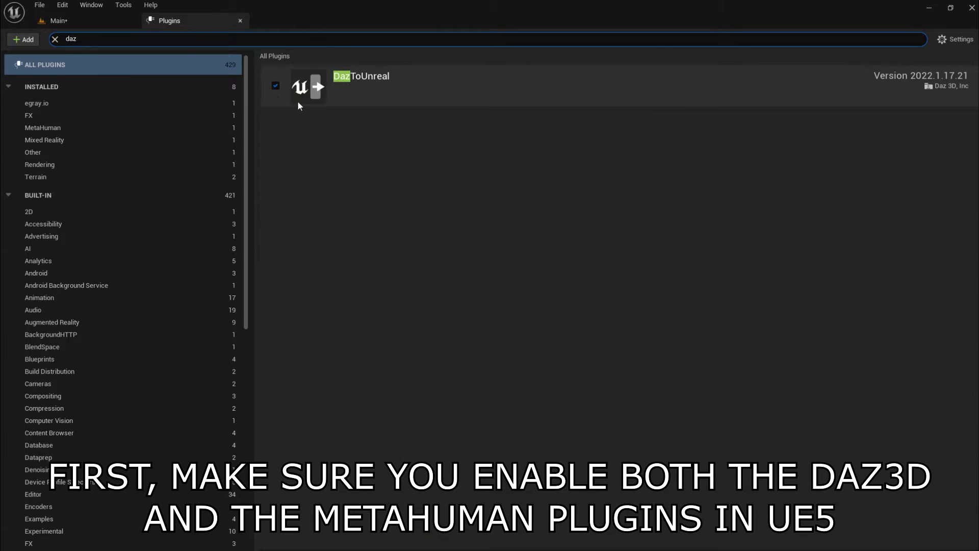
click(55, 39)
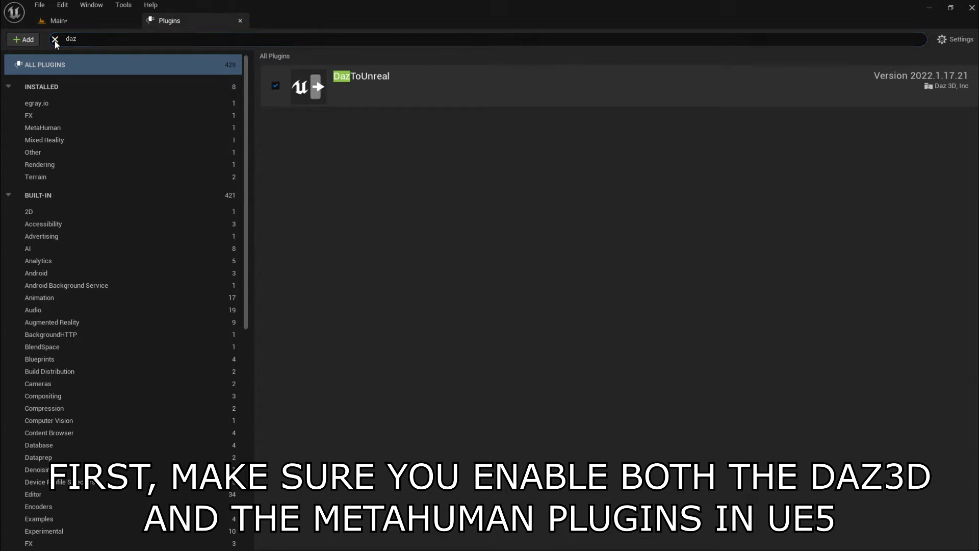
text(me)
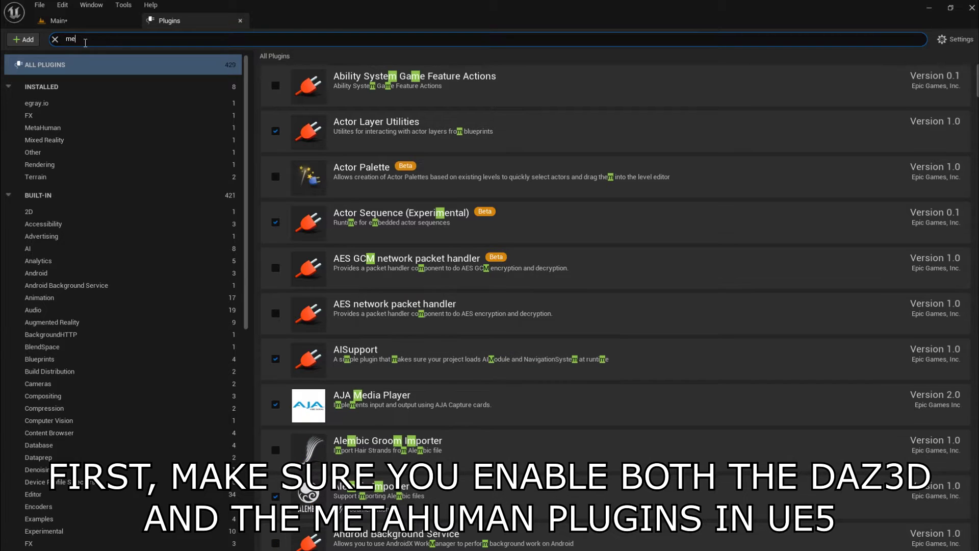
text(tahum)
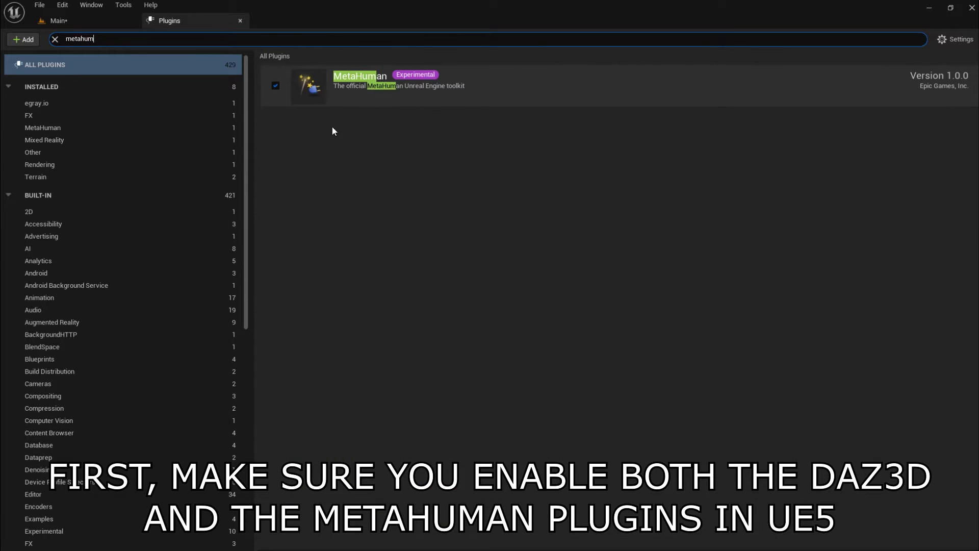
click(55, 40)
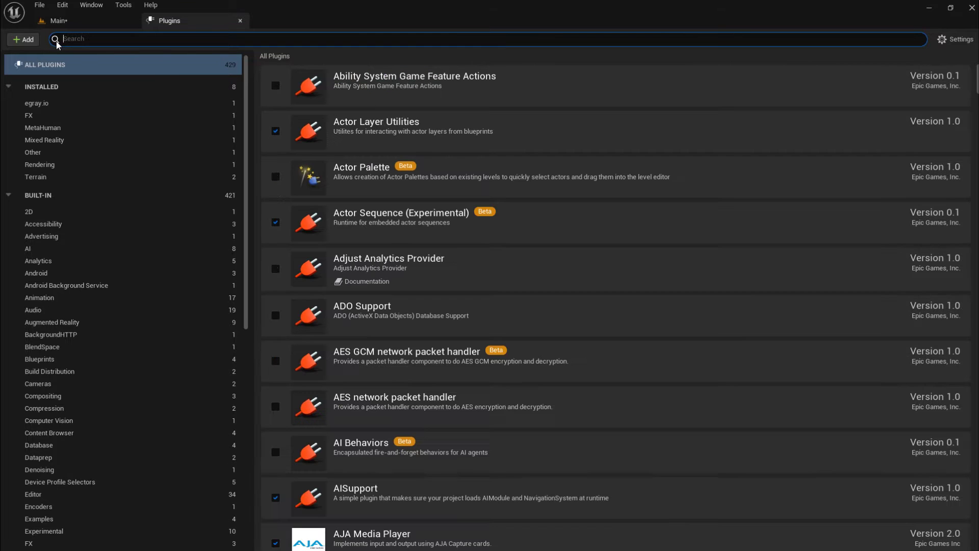
click(240, 20)
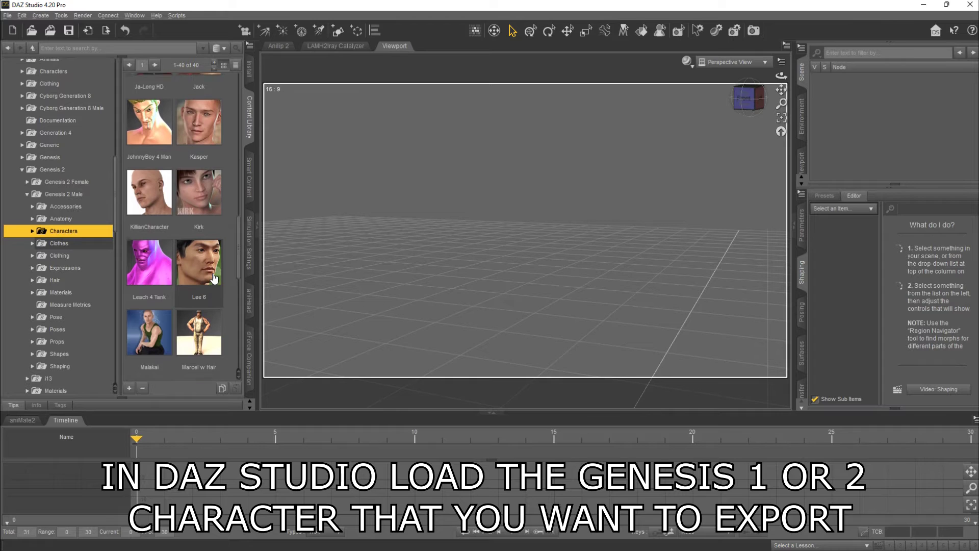
Load the Captain Commando Genesis 2 Male character and frame its head in the viewport.
scroll(213, 278, up, 3)
scroll(214, 279, up, 3)
scroll(214, 281, up, 2)
scroll(215, 284, up, 2)
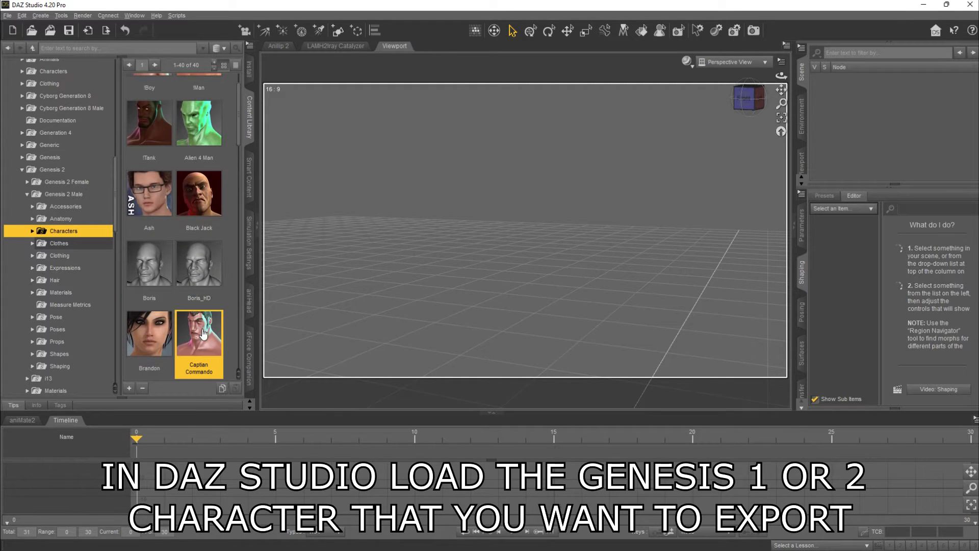
double_click(199, 334)
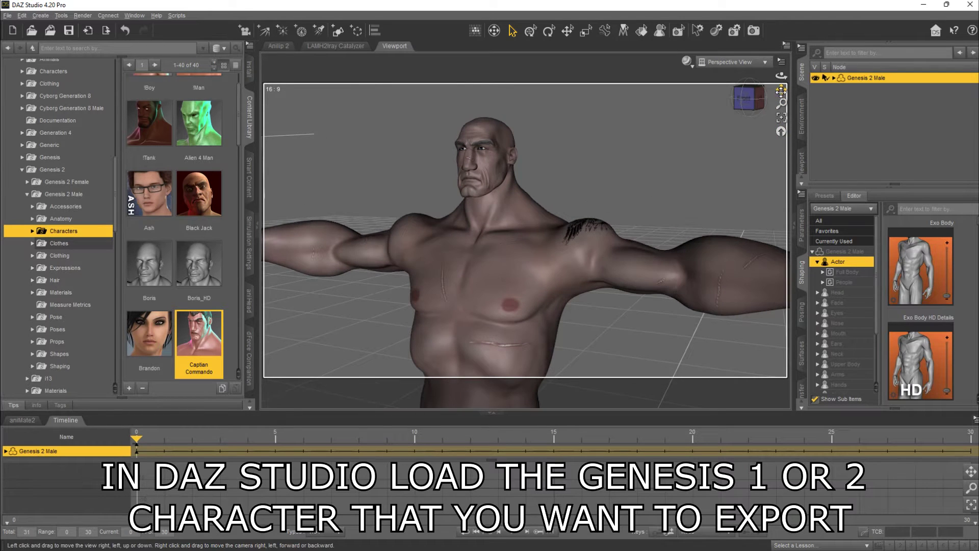
drag(780, 90, 780, 76)
scroll(589, 178, up, 5)
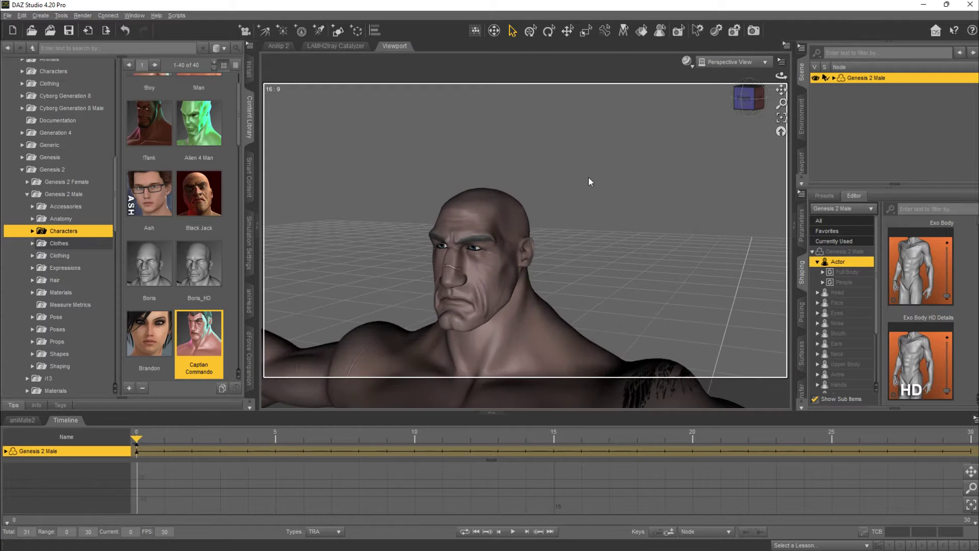
drag(745, 98, 747, 99)
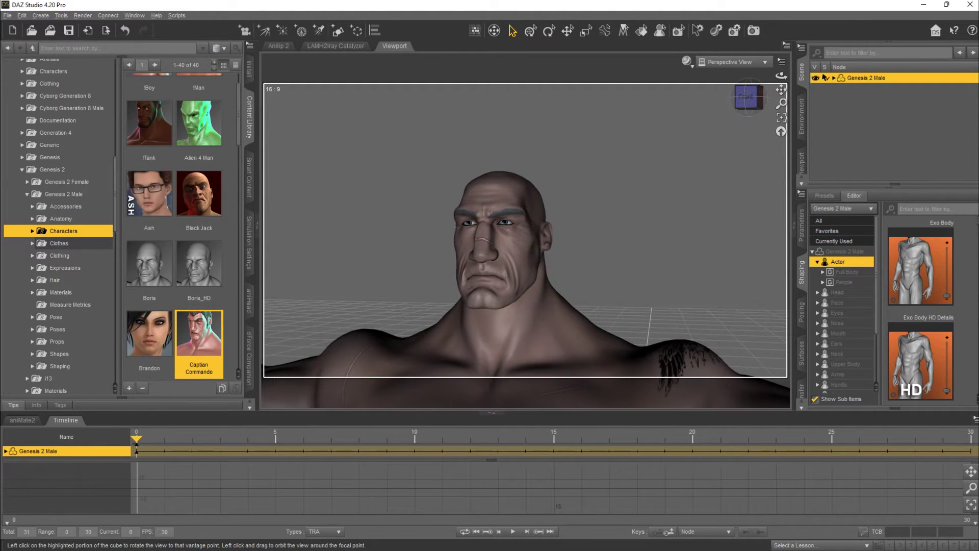
Convert the Genesis 2 Male figure into a prop via Edit > Figure > Rigging.
click(23, 16)
mouse_move(54, 105)
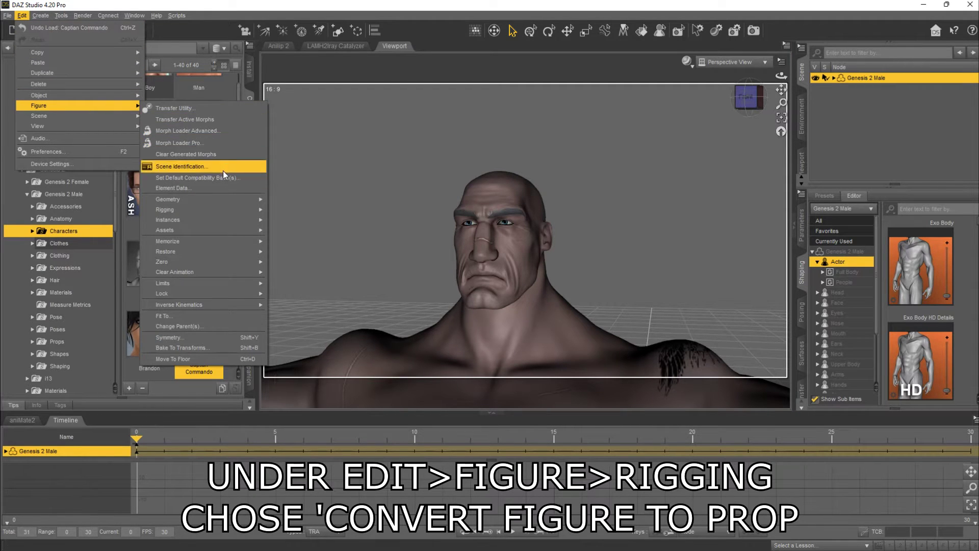
mouse_move(221, 210)
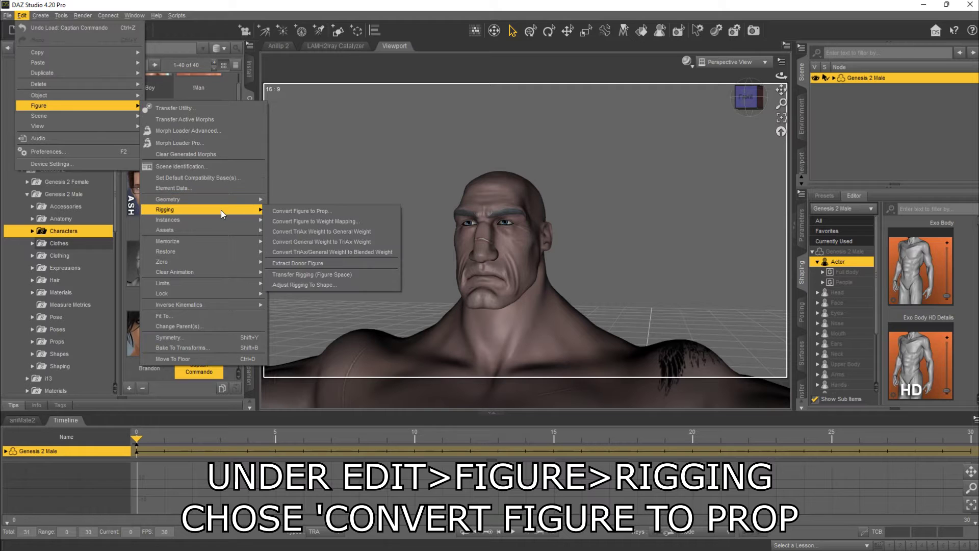
click(310, 212)
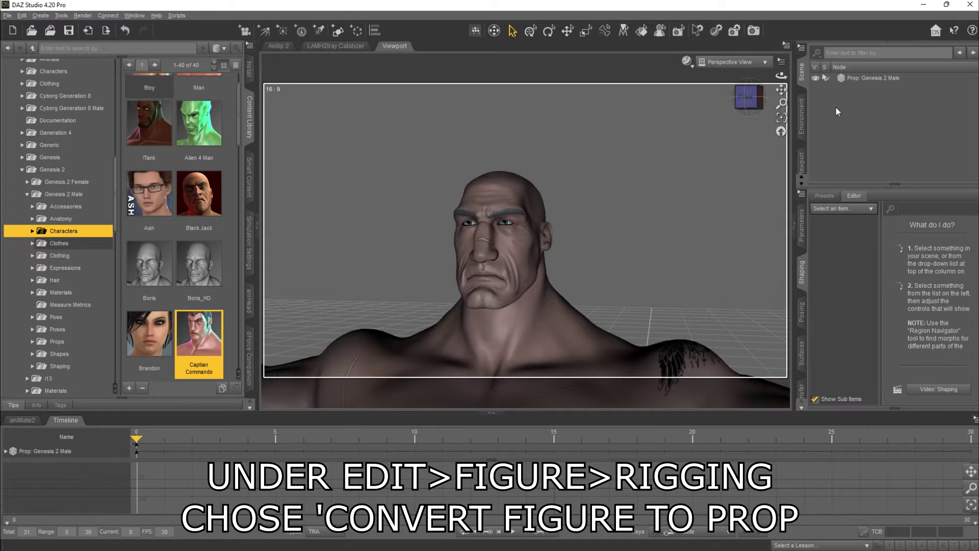
Rename the converted prop to G2 in the Scene pane.
double_click(866, 77)
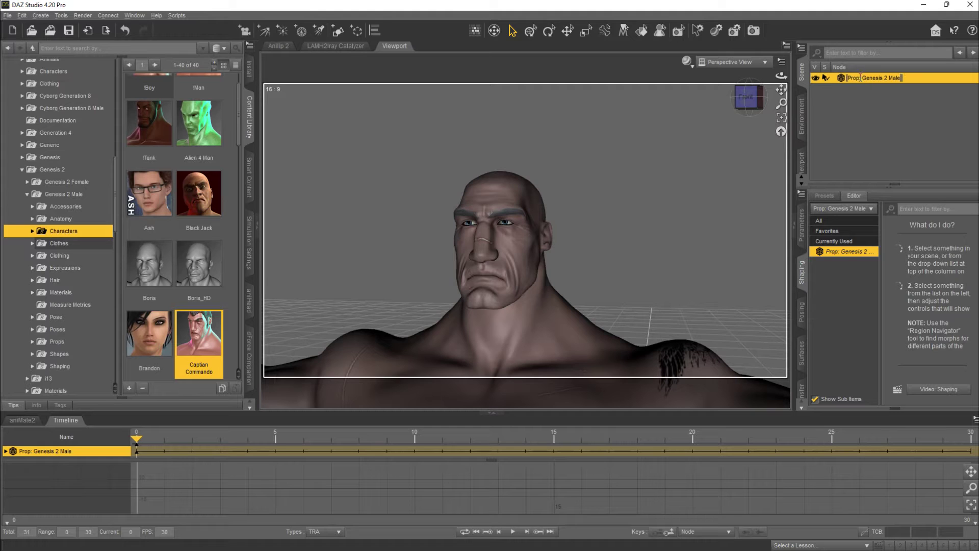
key(BackSpace)
text(CC)
key(Return)
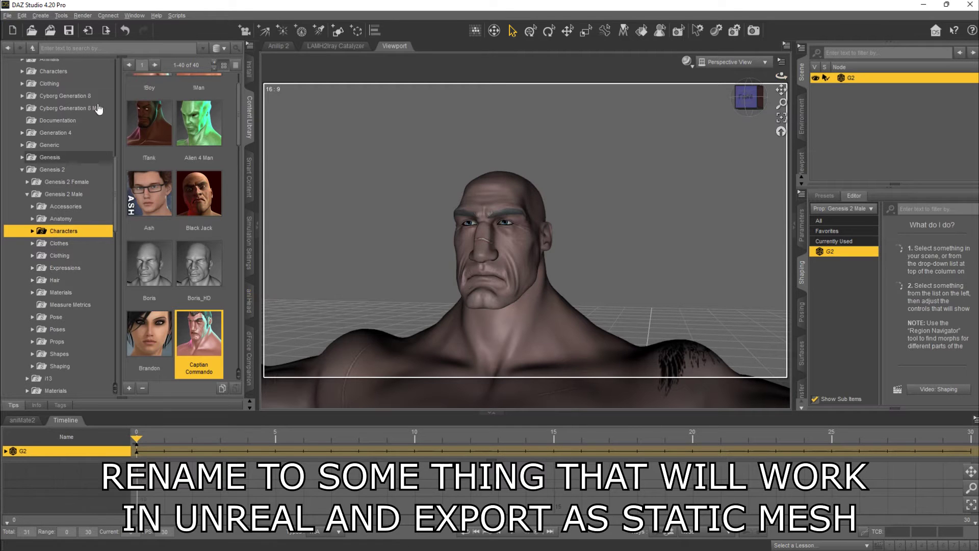
Export G2 to Unreal as a Static Mesh with File > Send To > Daz to Unreal.
click(7, 15)
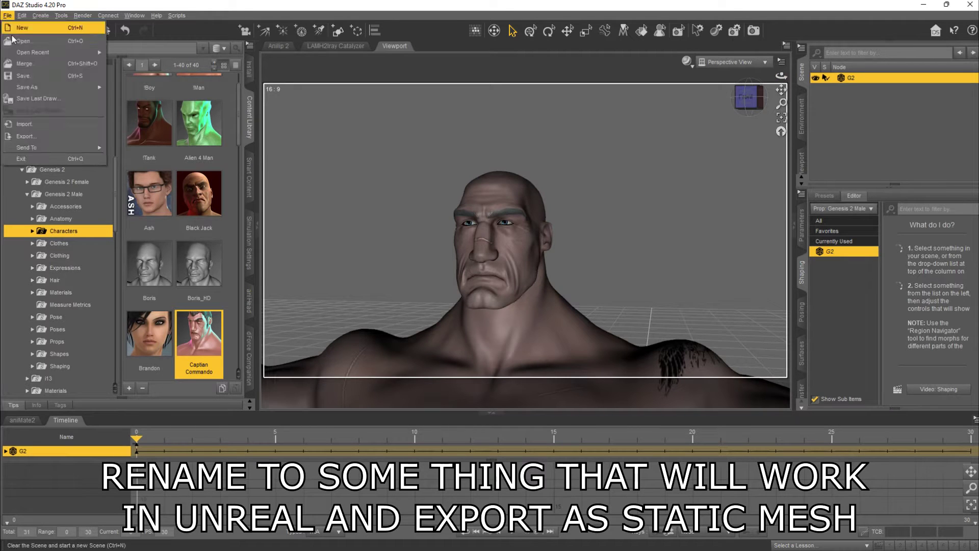
mouse_move(62, 87)
mouse_move(57, 145)
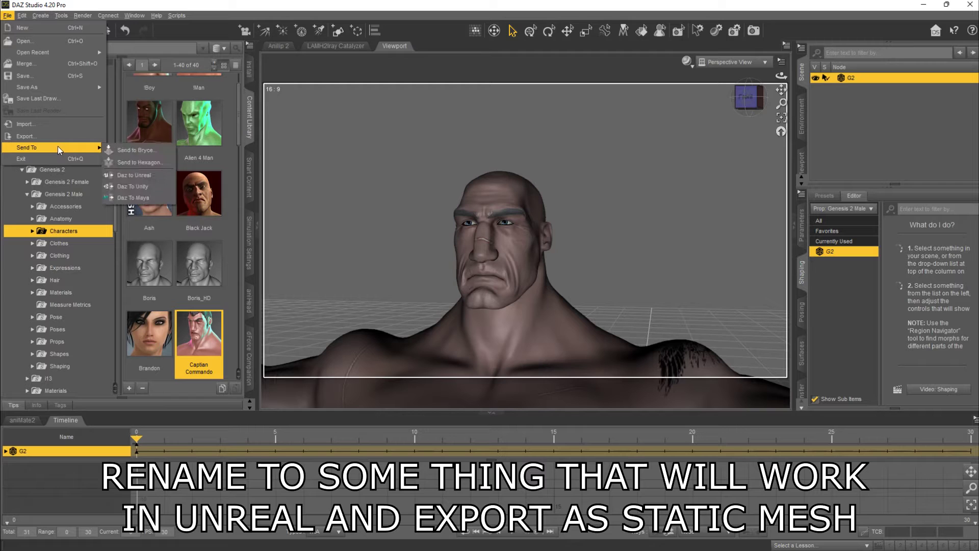
click(126, 176)
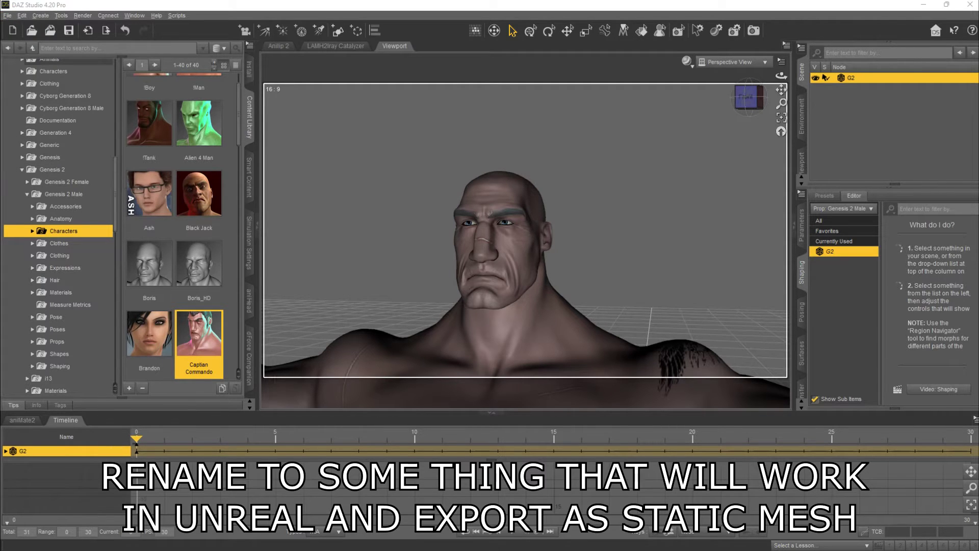
drag(627, 77, 711, 53)
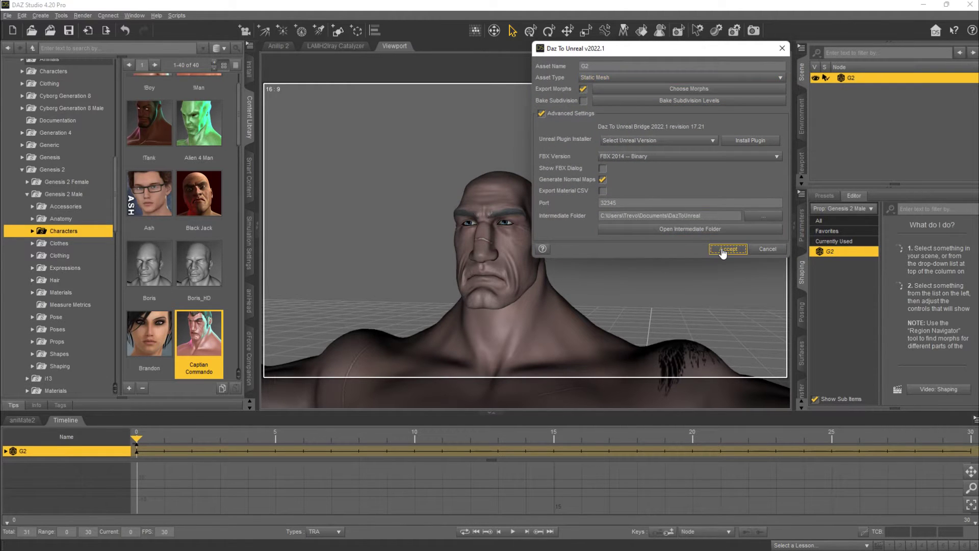
click(722, 250)
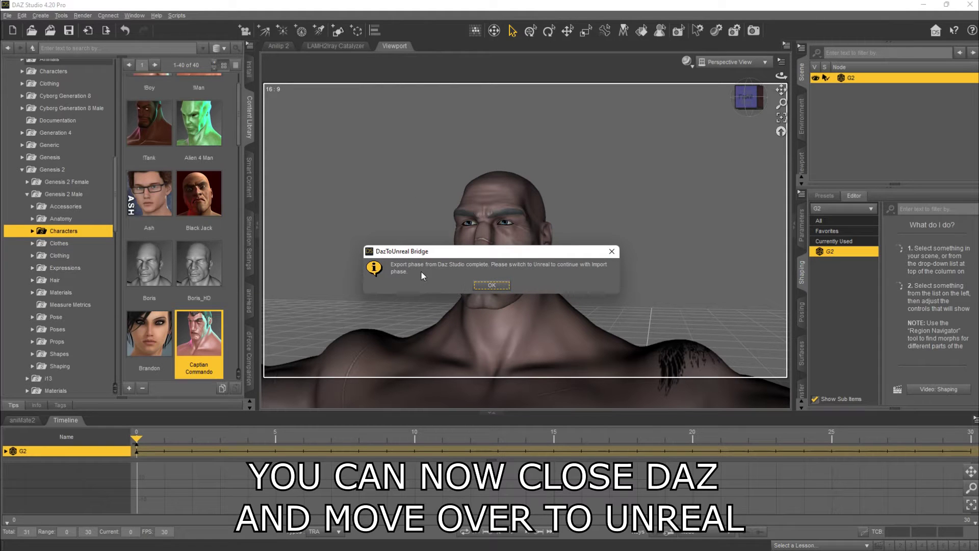
Dismiss the export-complete message and quit DAZ Studio without saving.
click(486, 285)
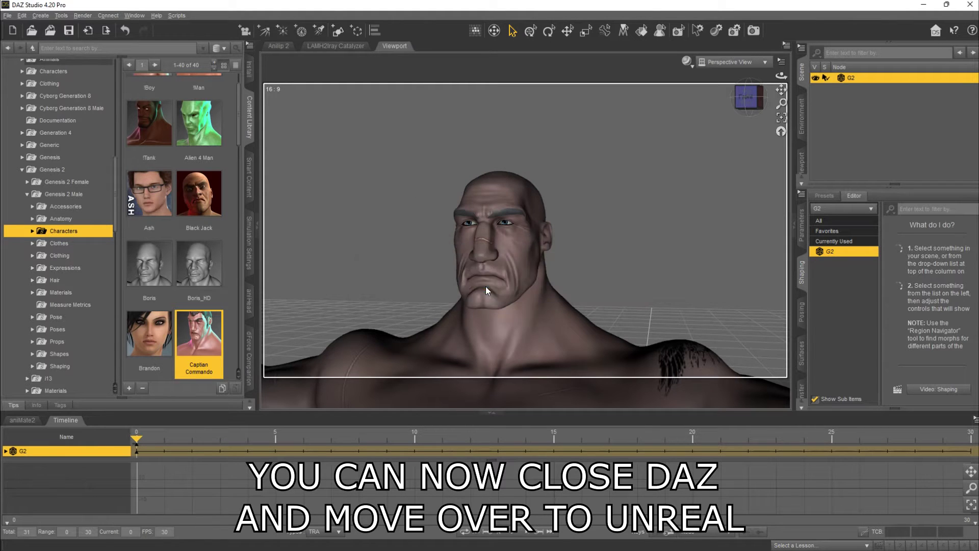
click(969, 4)
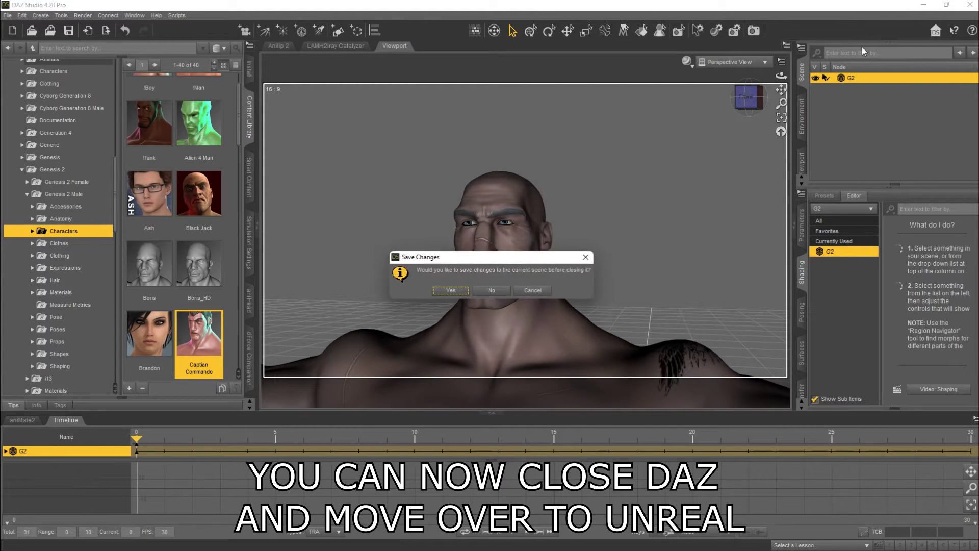
click(492, 292)
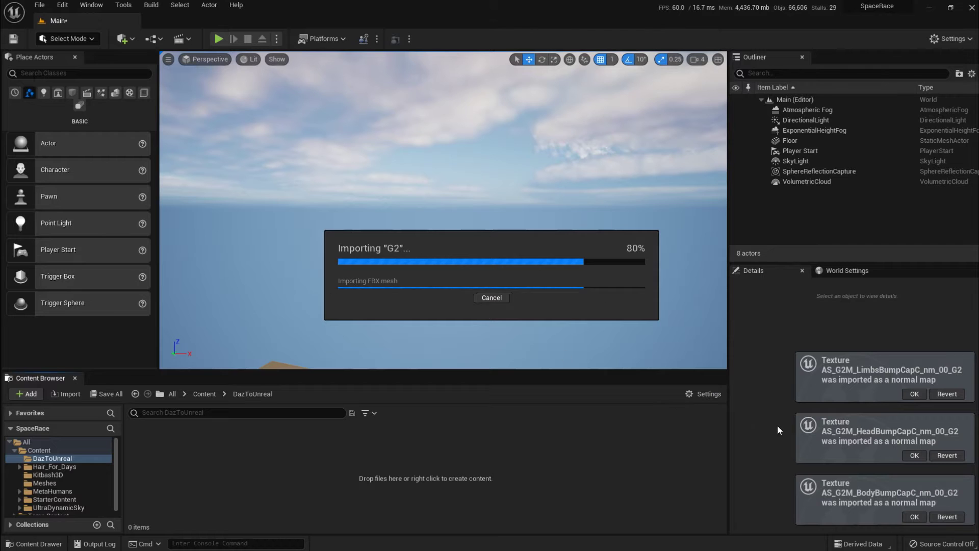
Dismiss the limbs and head normal-map notices, place G2 in the level, and frame its head.
click(918, 392)
click(915, 455)
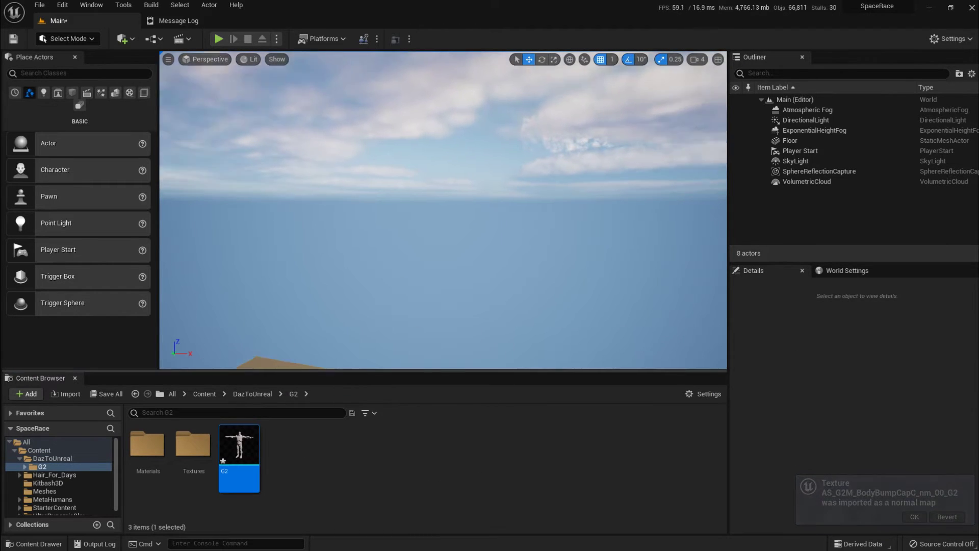
drag(239, 446, 346, 346)
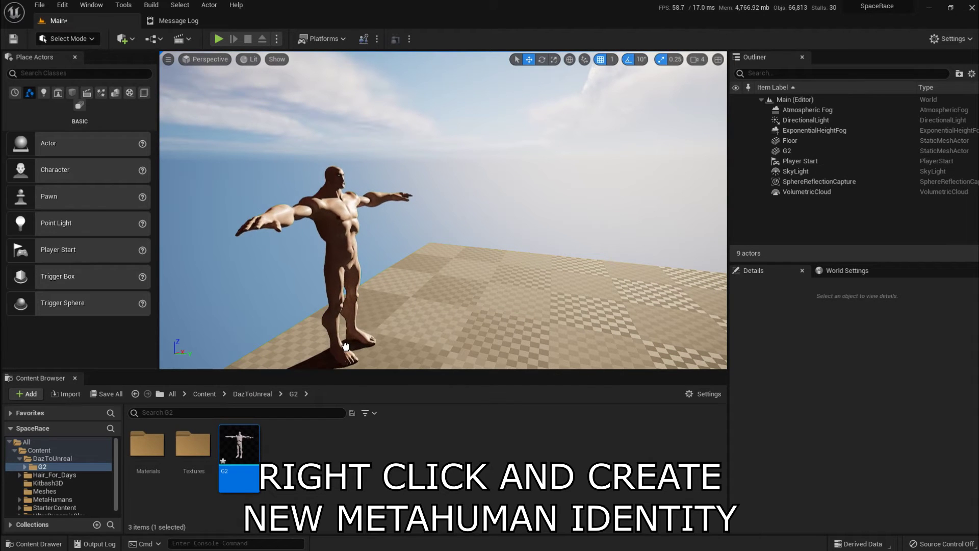
right_drag(346, 346, 357, 306)
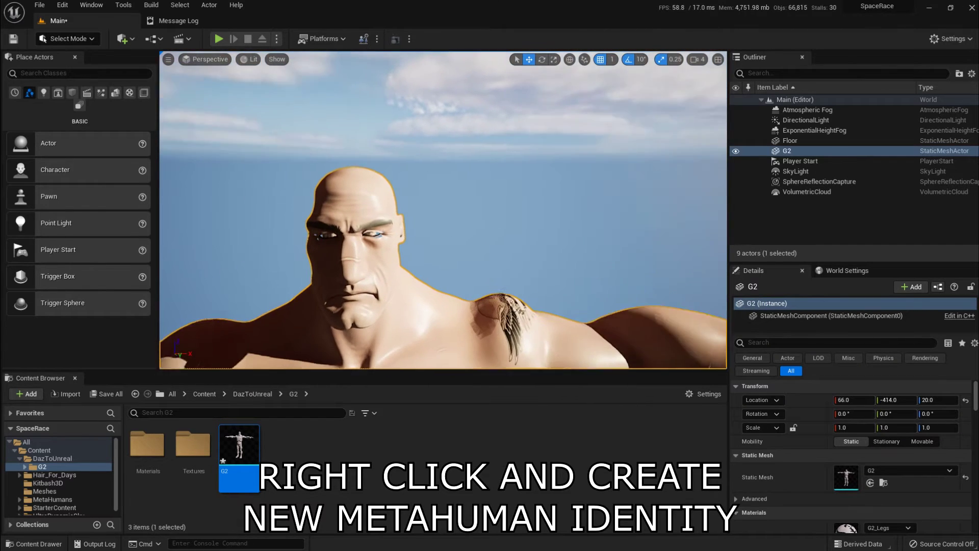
right_drag(456, 303, 444, 301)
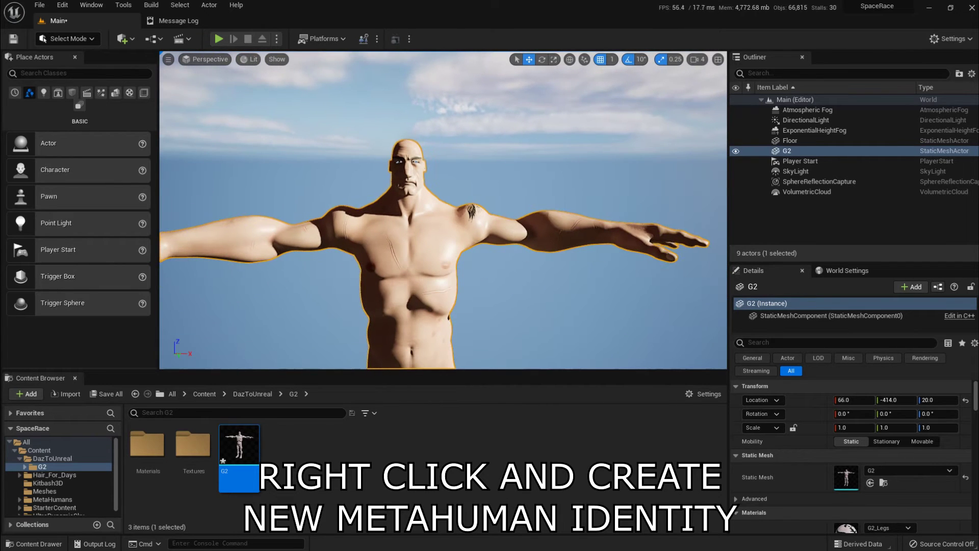
Create a MetaHuman Identity asset named G2MH in the G2 folder.
right_click(286, 456)
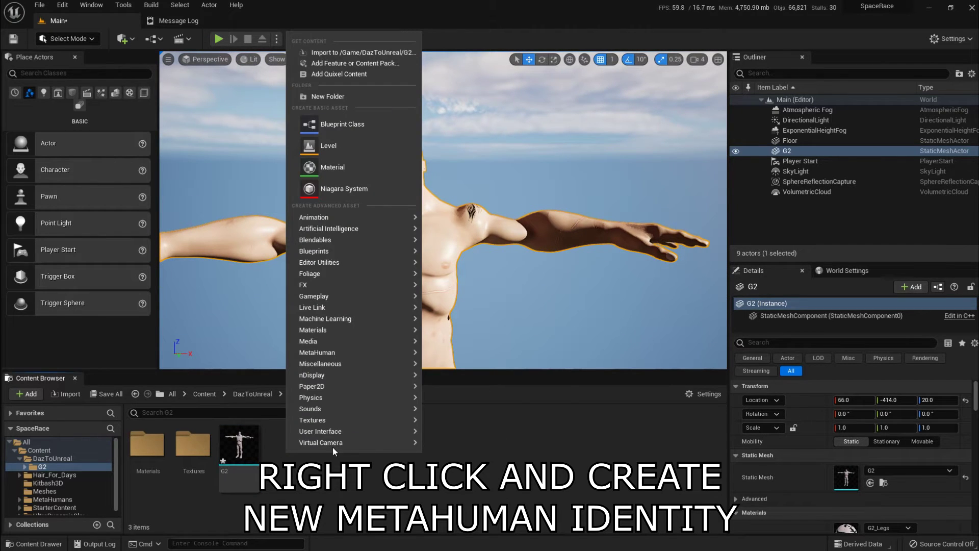
mouse_move(348, 354)
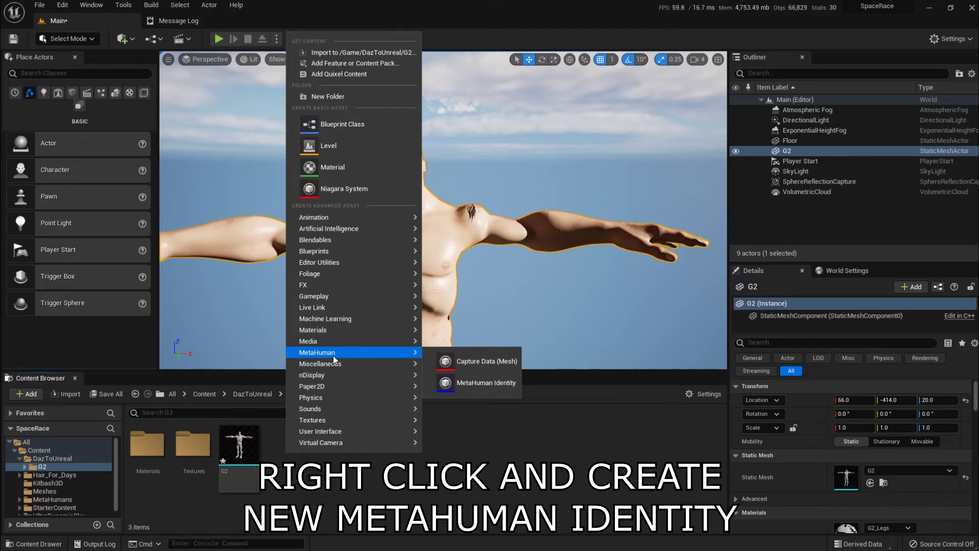
click(484, 384)
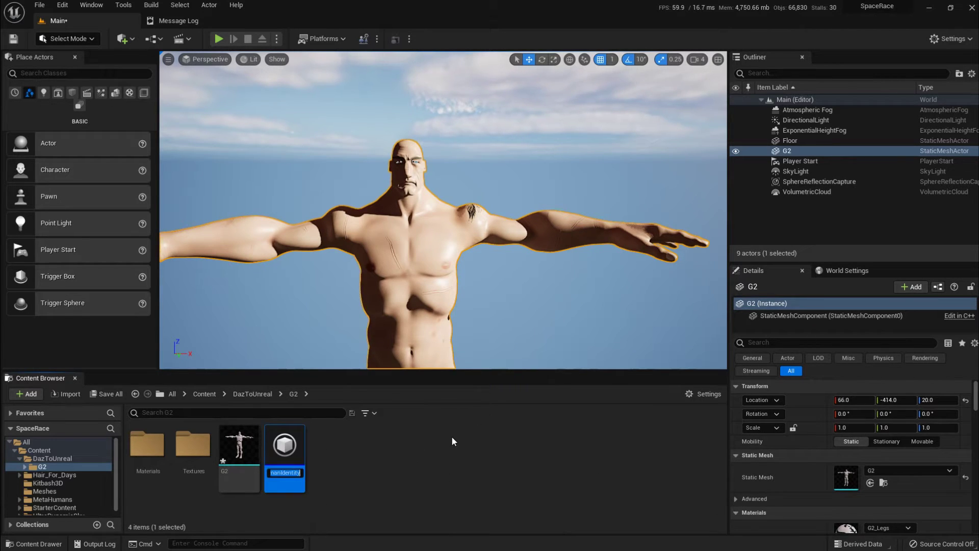
text(G)
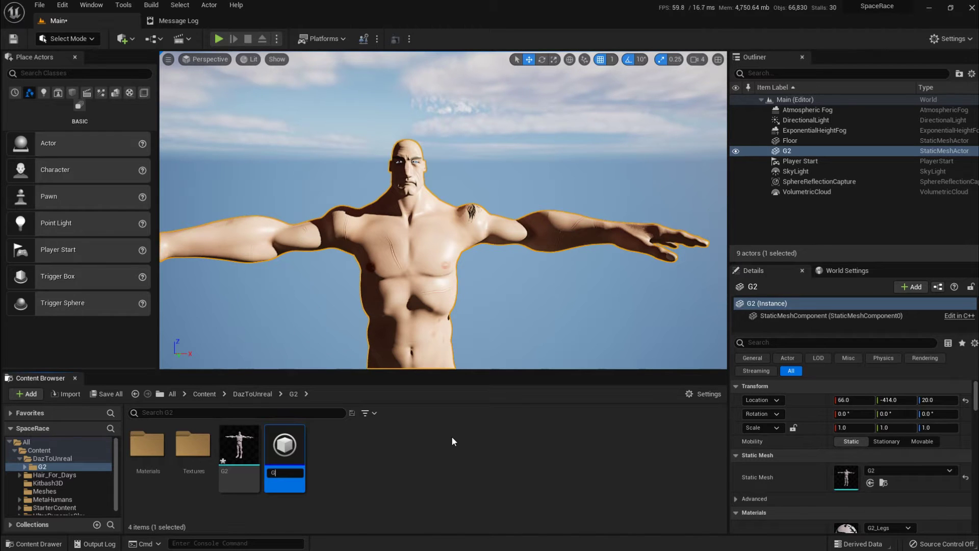
text(2)
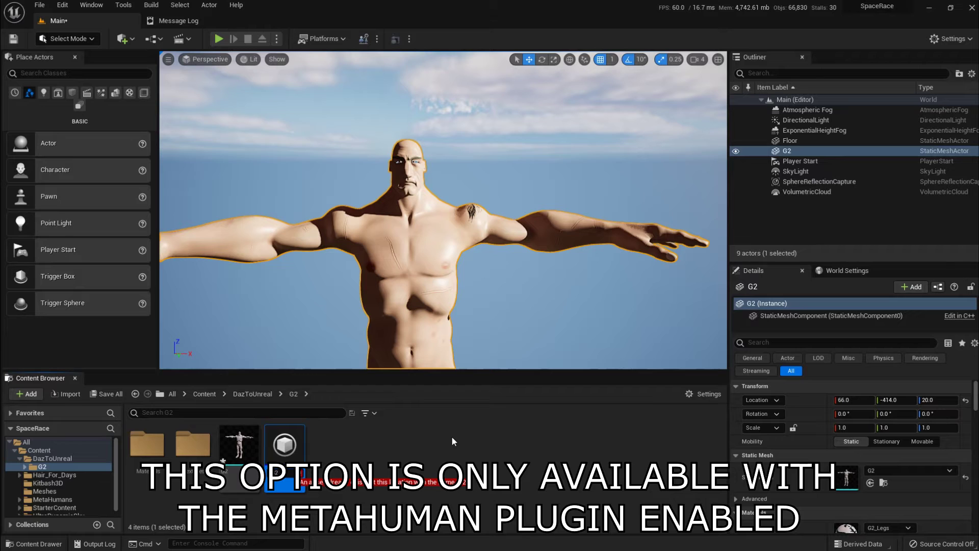
text(M)
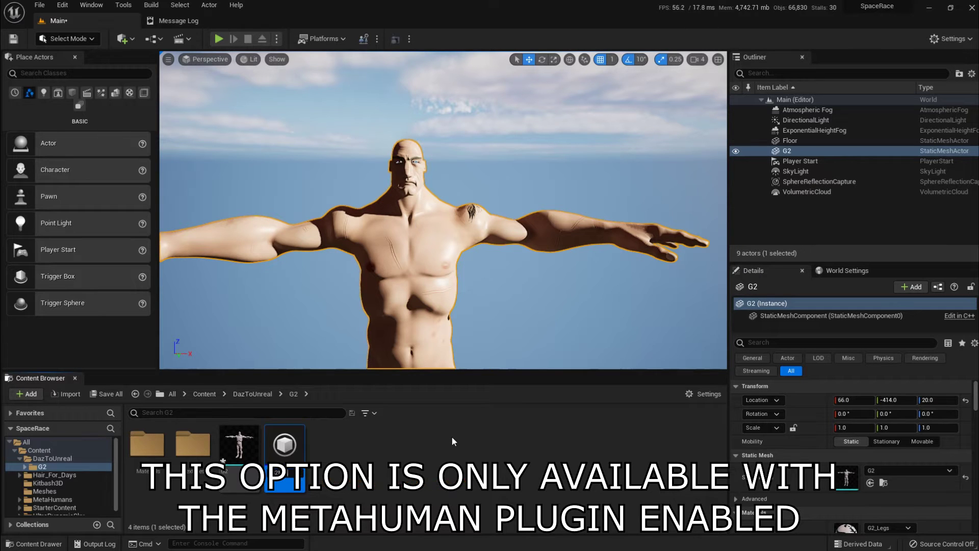
text(H)
key(Return)
Open G2MH and dock its identity editor as a tab beside the level editor.
double_click(282, 446)
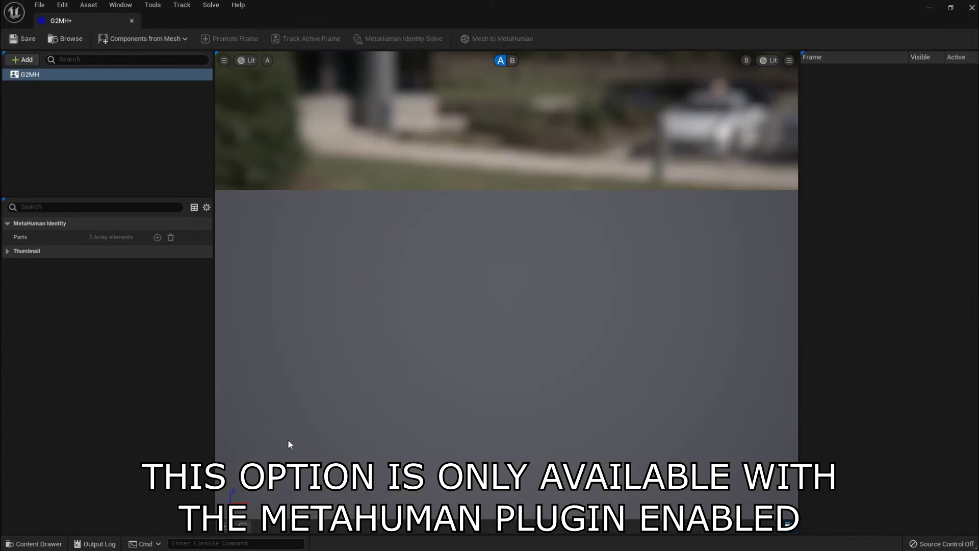
drag(76, 20, 274, 19)
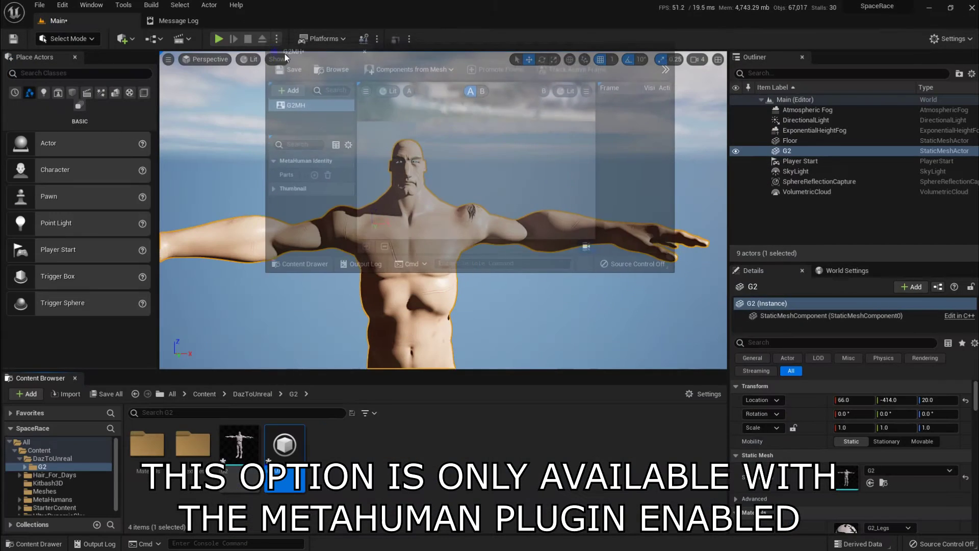
click(110, 20)
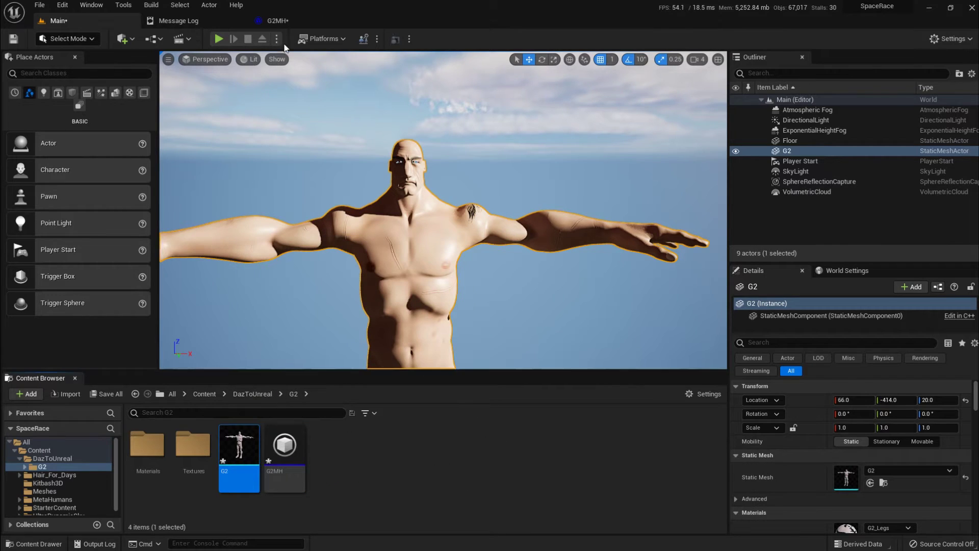
click(288, 22)
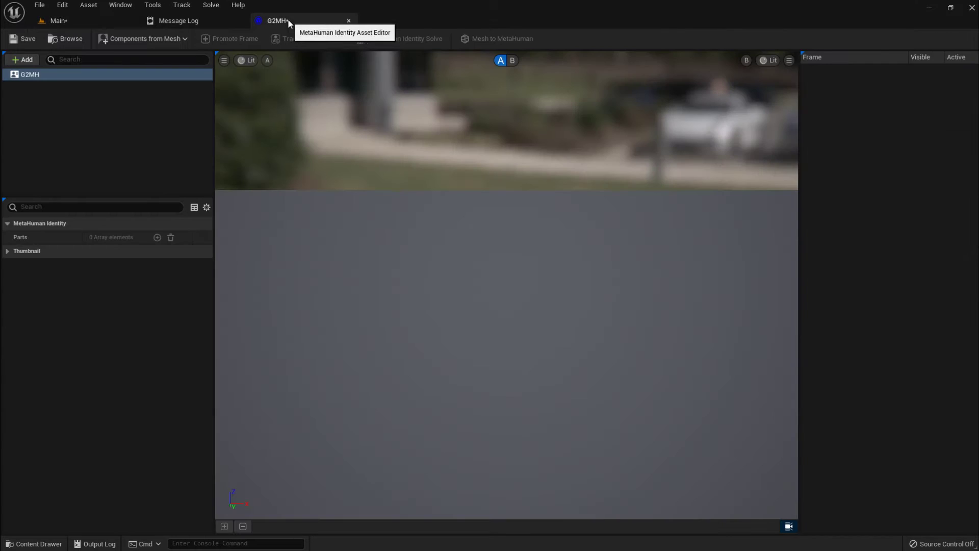
Build Face and Body components from the G2 static mesh and inspect the textured head.
click(127, 39)
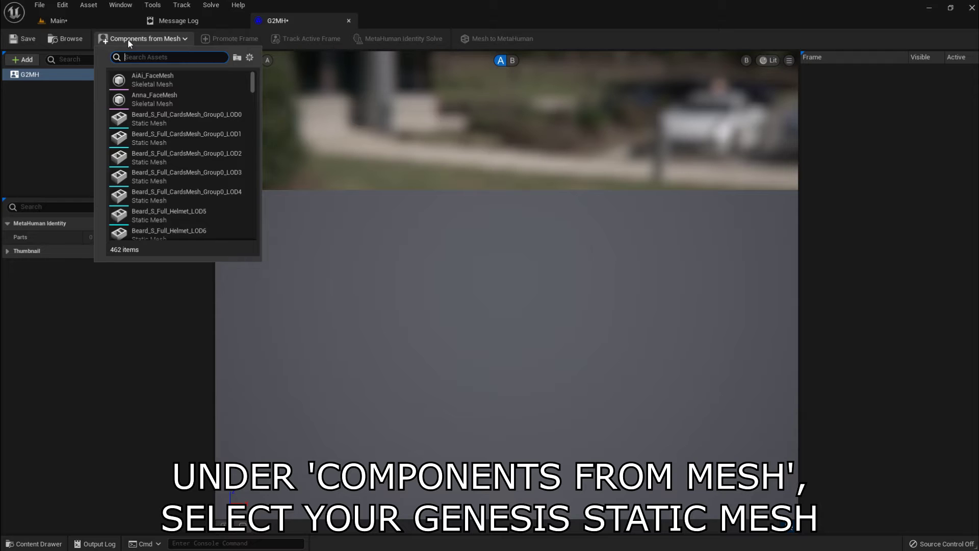
text(g2)
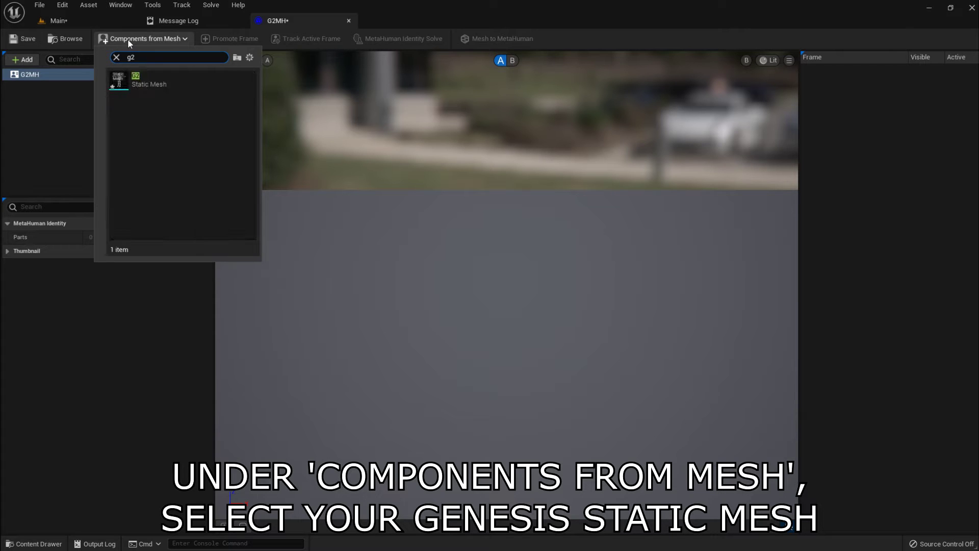
click(155, 81)
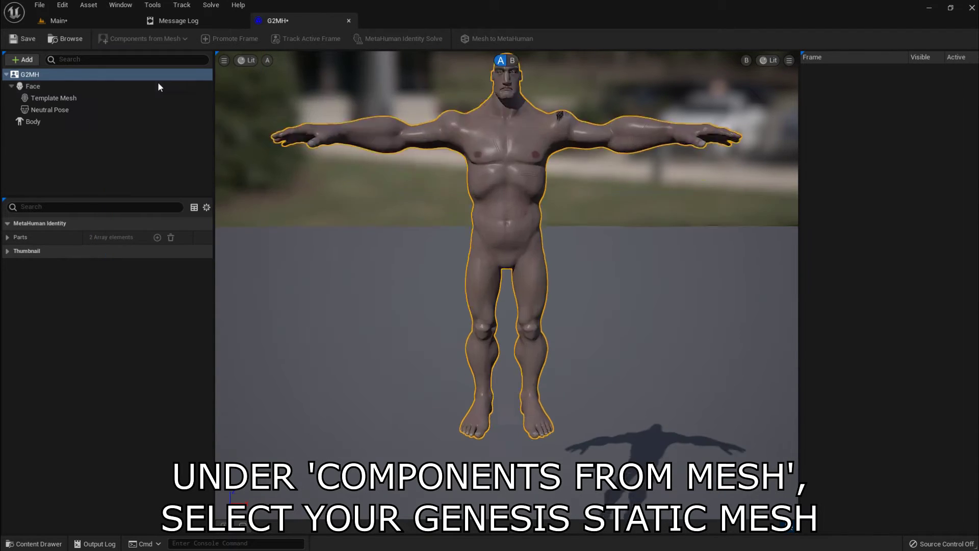
scroll(483, 161, up, 5)
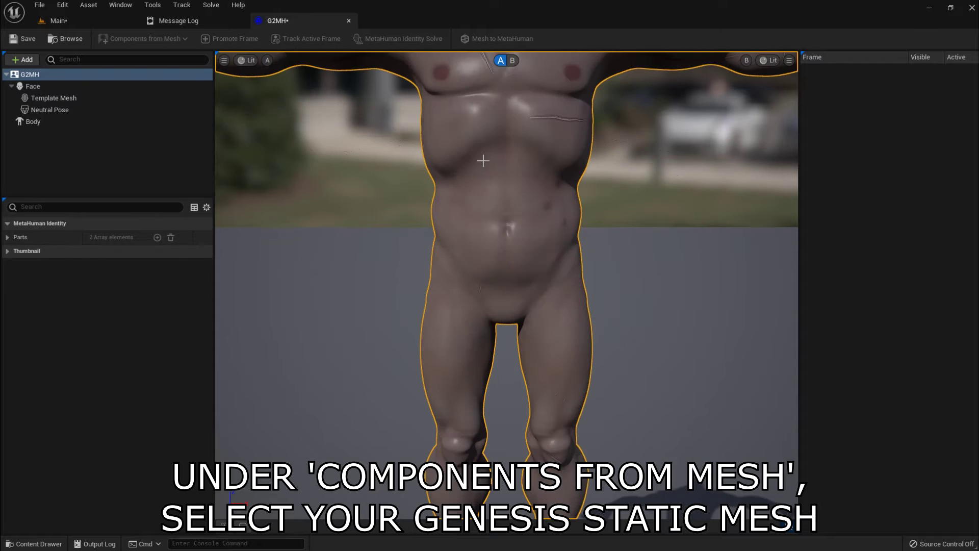
scroll(527, 159, down, 2)
middle_drag(527, 128, 527, 230)
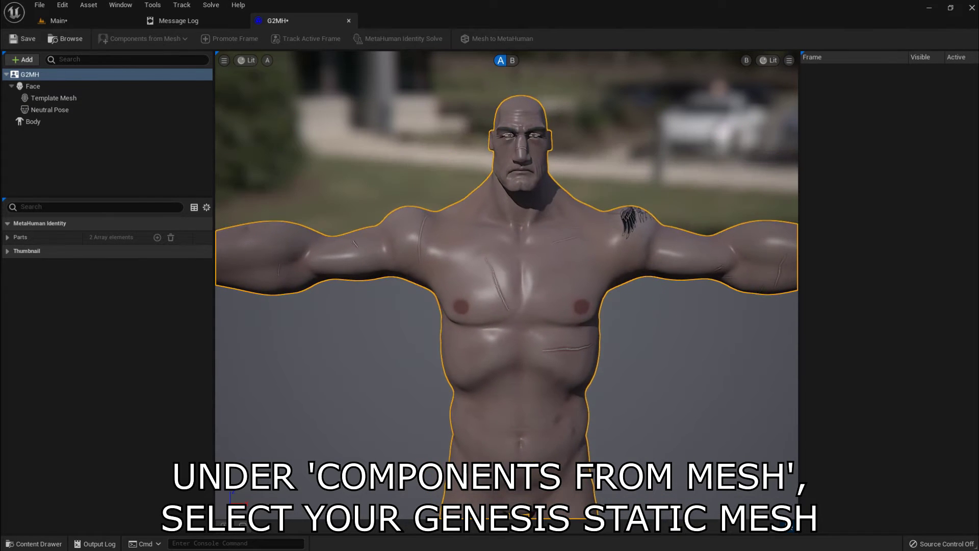
scroll(527, 159, up, 3)
scroll(527, 160, up, 2)
scroll(528, 159, down, 2)
scroll(529, 159, down, 1)
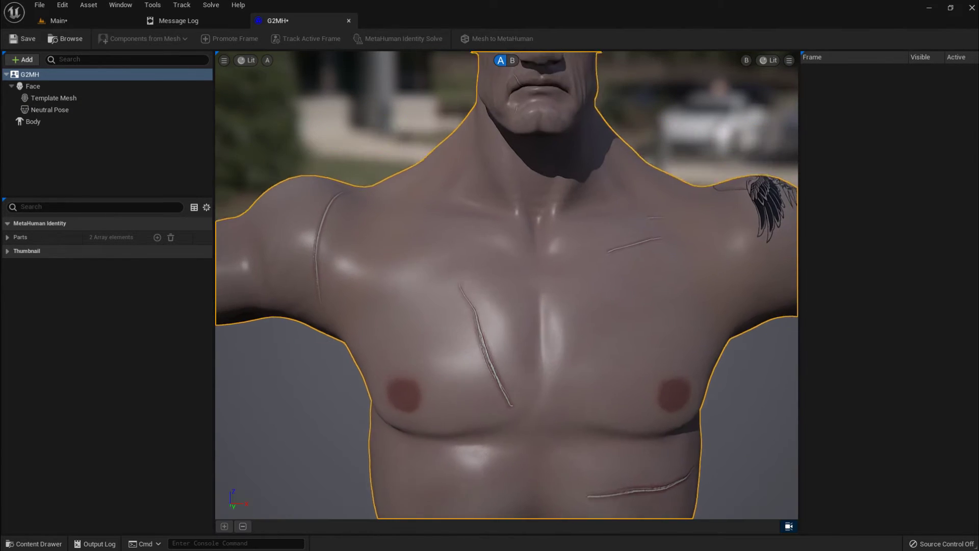
scroll(529, 159, down, 3)
drag(529, 160, 510, 160)
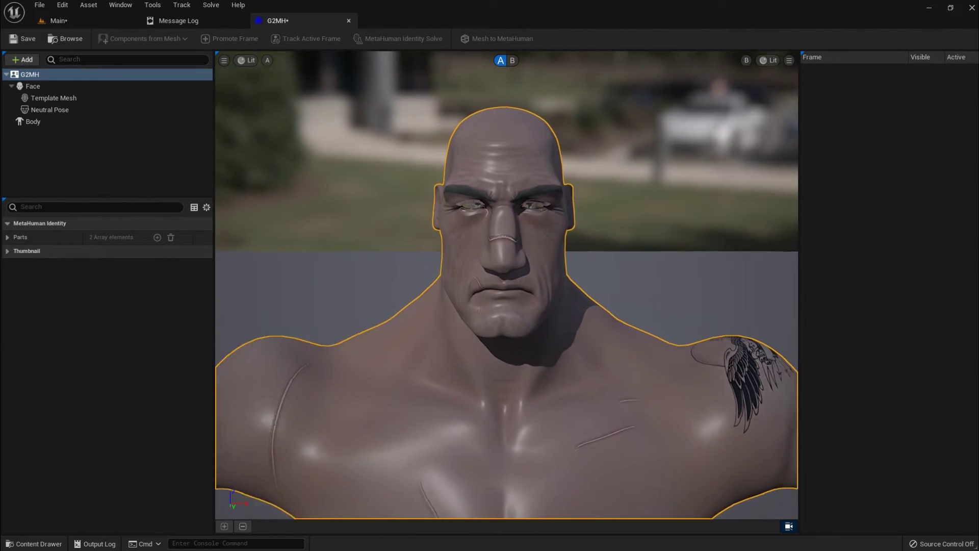
scroll(529, 159, up, 2)
scroll(549, 183, up, 1)
scroll(549, 184, up, 1)
scroll(550, 186, up, 1)
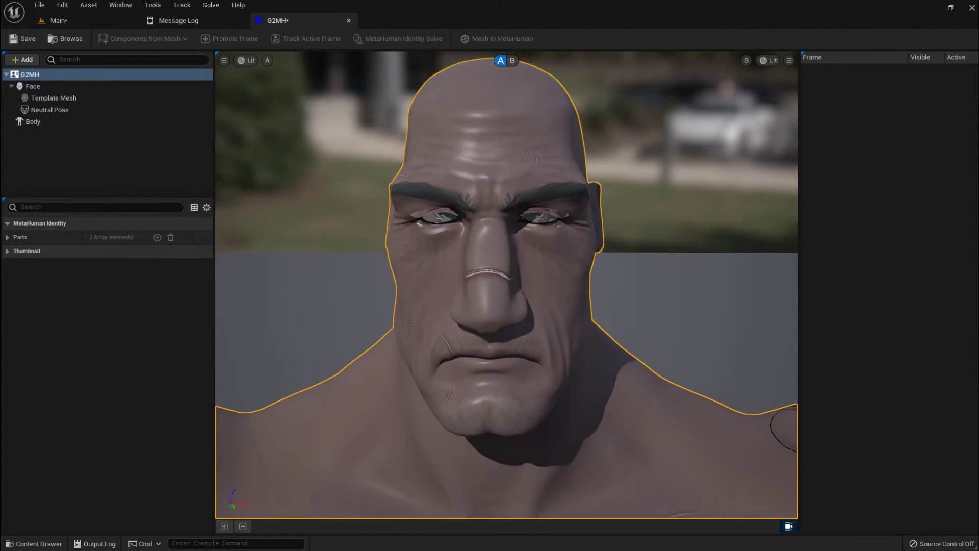
scroll(553, 189, up, 1)
scroll(553, 190, down, 3)
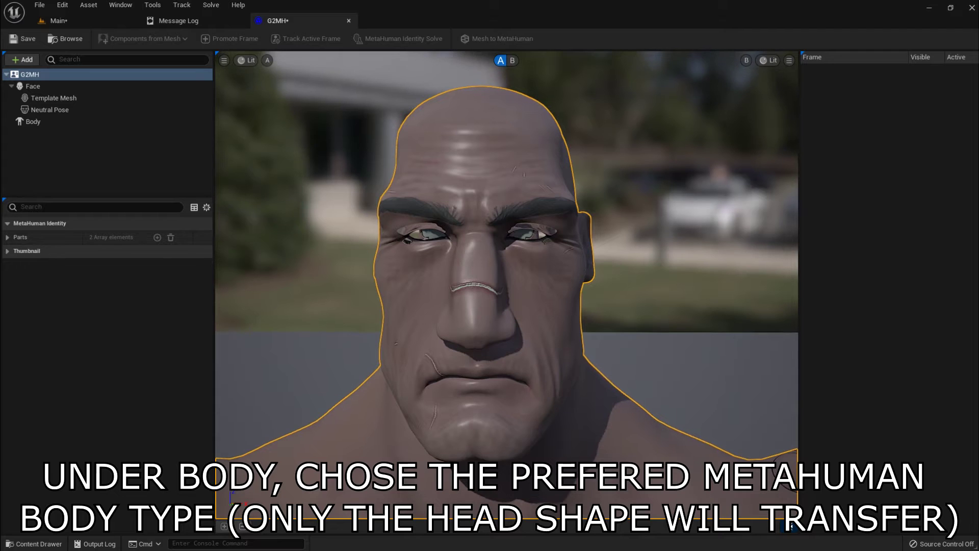
Choose the middle-left body type, then promote the framed neutral pose as Frame 0 and track it.
click(41, 119)
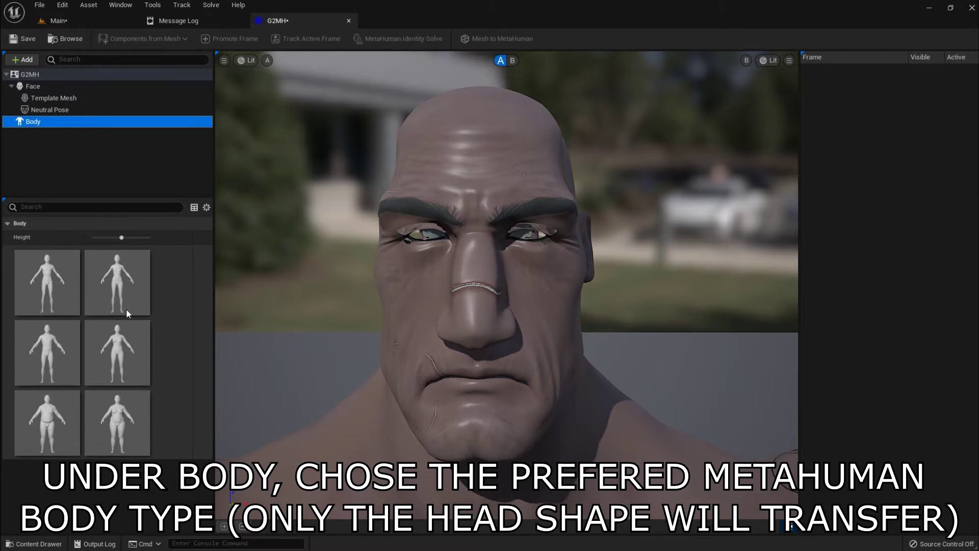
click(61, 363)
click(62, 110)
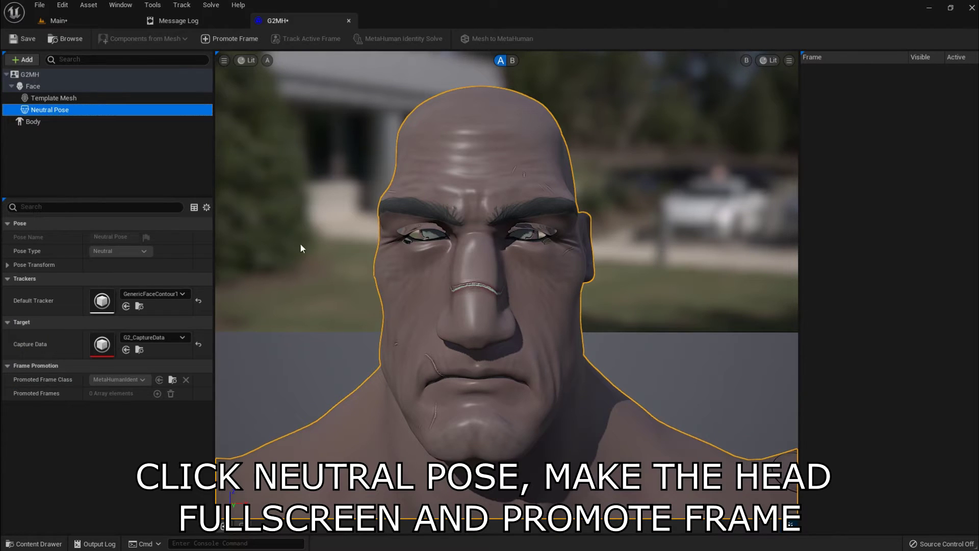
mouse_move(448, 327)
mouse_down()
mouse_move(448, 311)
mouse_move(416, 325)
mouse_up()
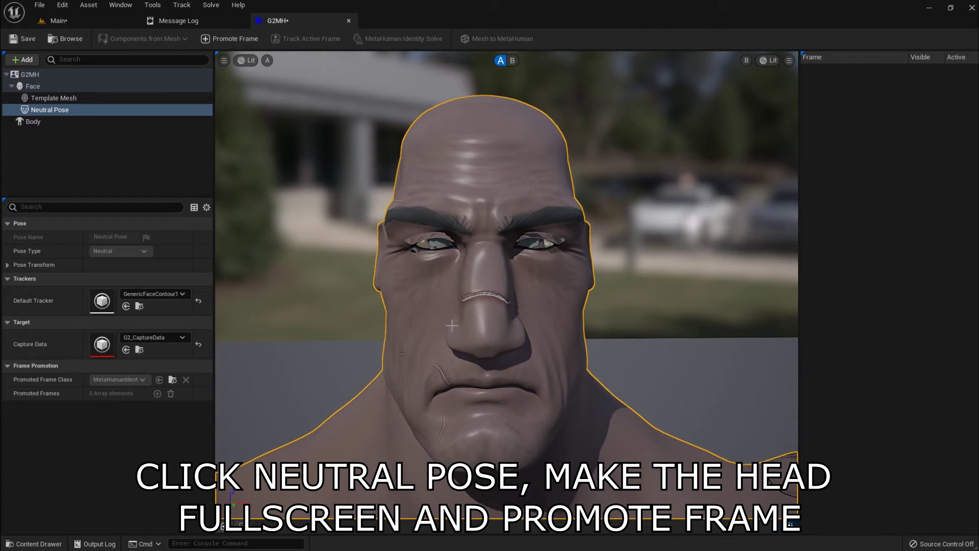
click(228, 36)
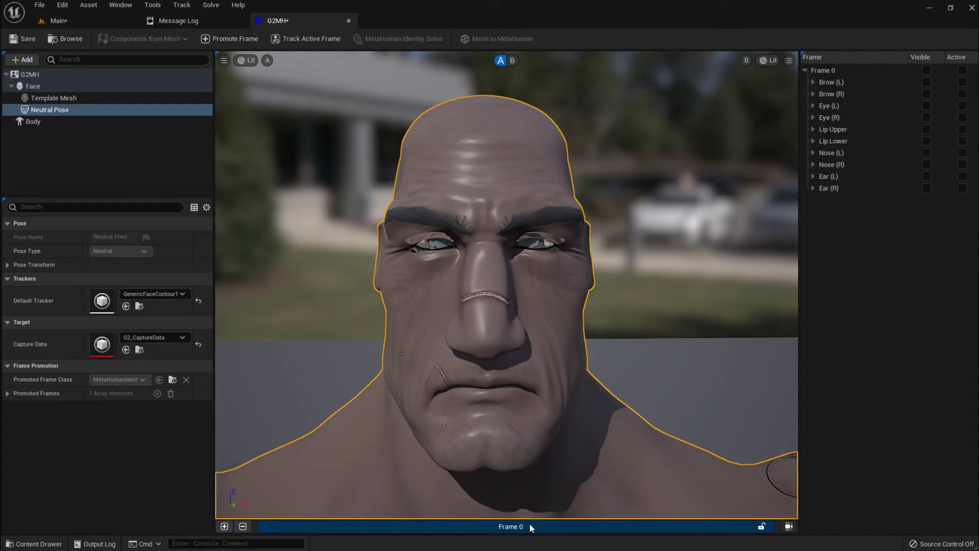
click(311, 39)
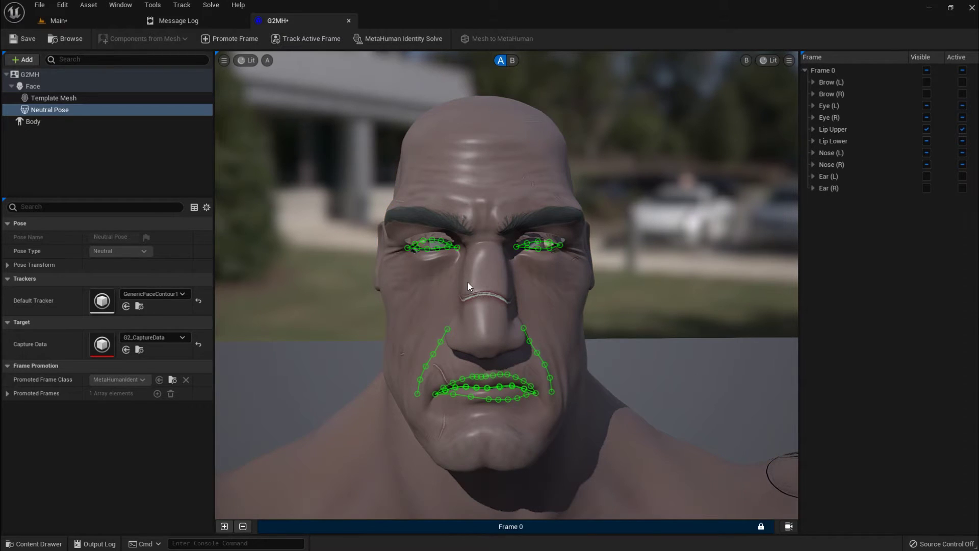
Zoom in and fit the first eye's upper-lid and corner contour points to the eyelid edges.
scroll(467, 283, up, 5)
scroll(468, 286, up, 2)
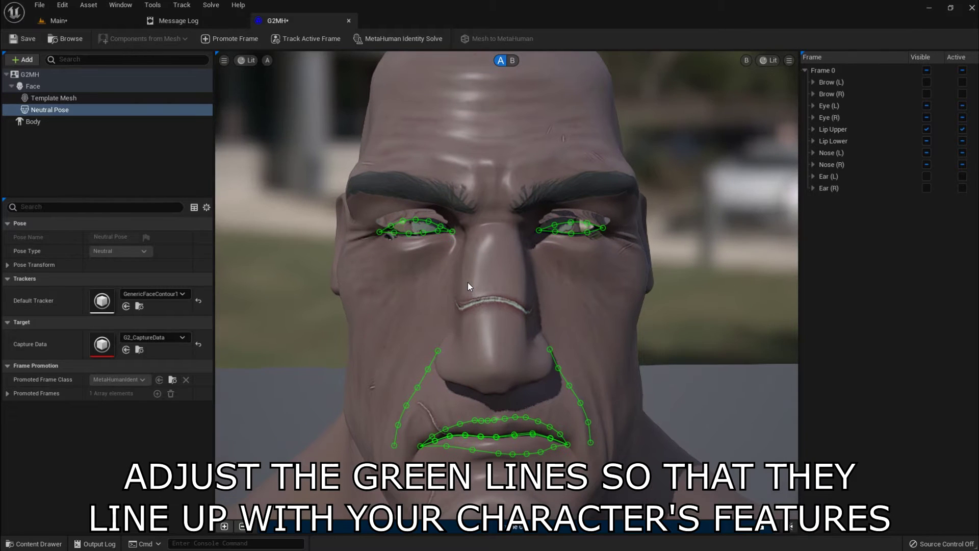
scroll(468, 283, up, 1)
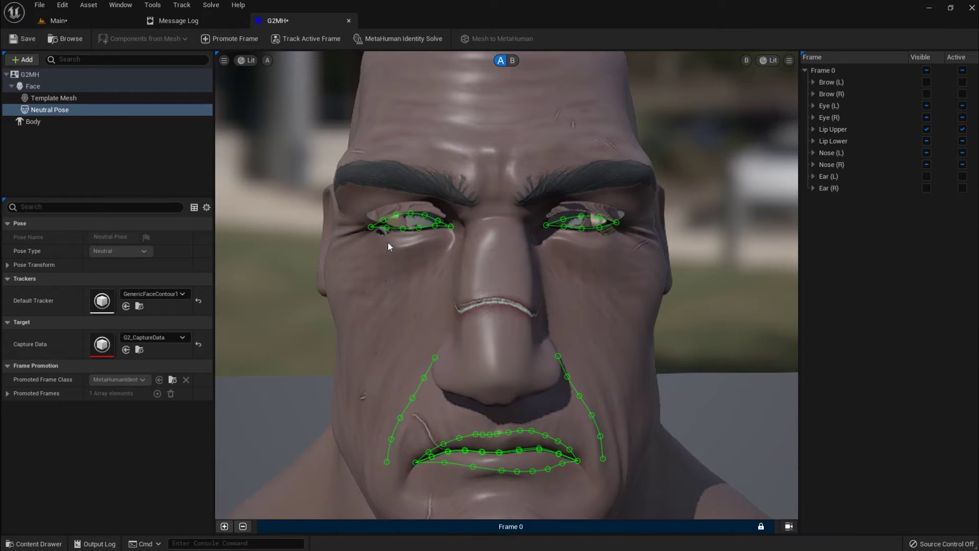
scroll(384, 237, up, 2)
scroll(392, 237, up, 2)
scroll(402, 238, up, 2)
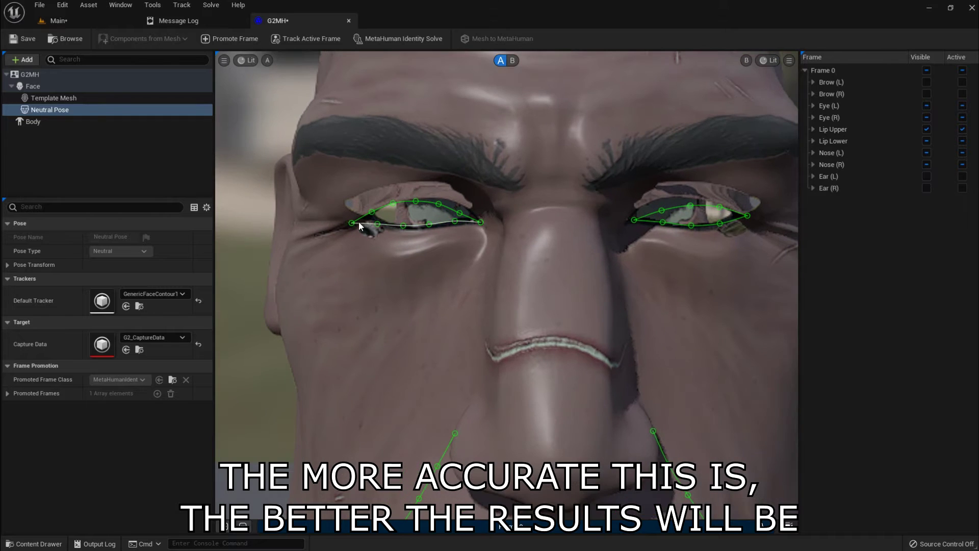
scroll(355, 222, up, 1)
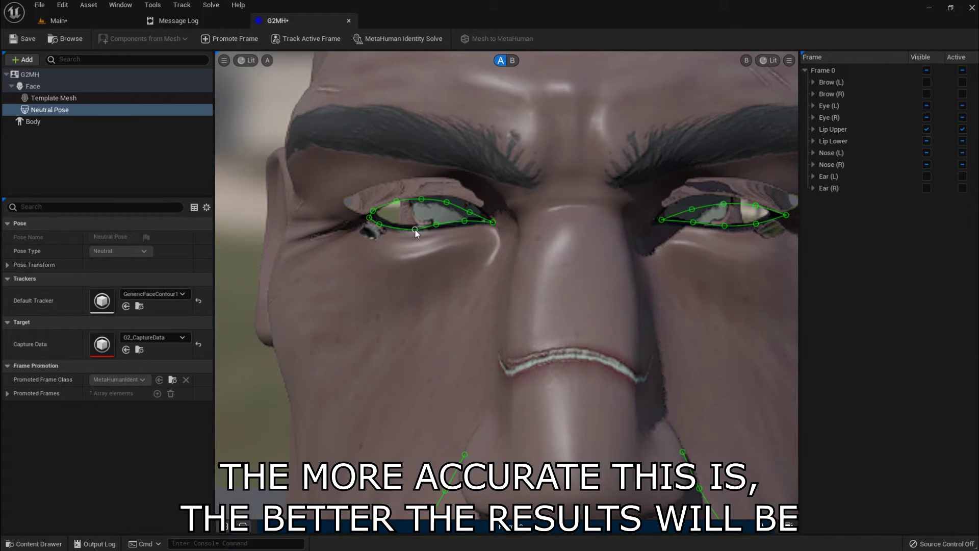
click(383, 222)
click(437, 224)
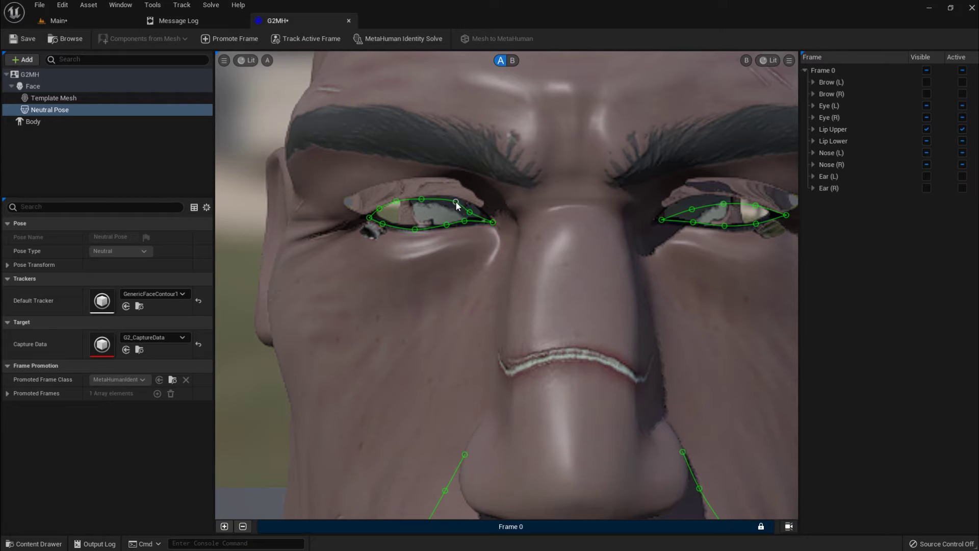
drag(423, 199, 434, 196)
drag(470, 212, 483, 209)
click(481, 208)
click(489, 220)
Fit the other eye's upper and lower eyelid contours, then zoom out to check the face.
middle_drag(621, 273, 445, 299)
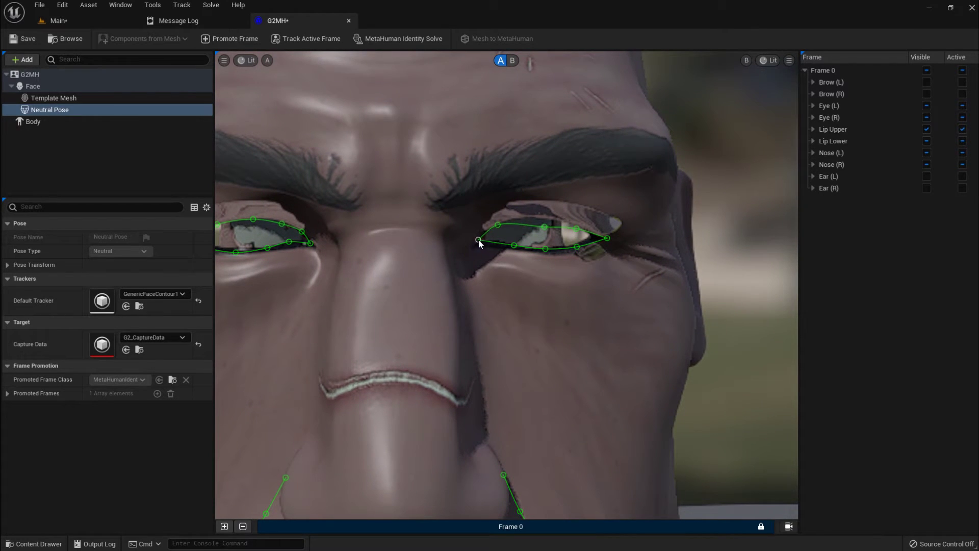
drag(545, 226, 538, 221)
drag(577, 228, 595, 238)
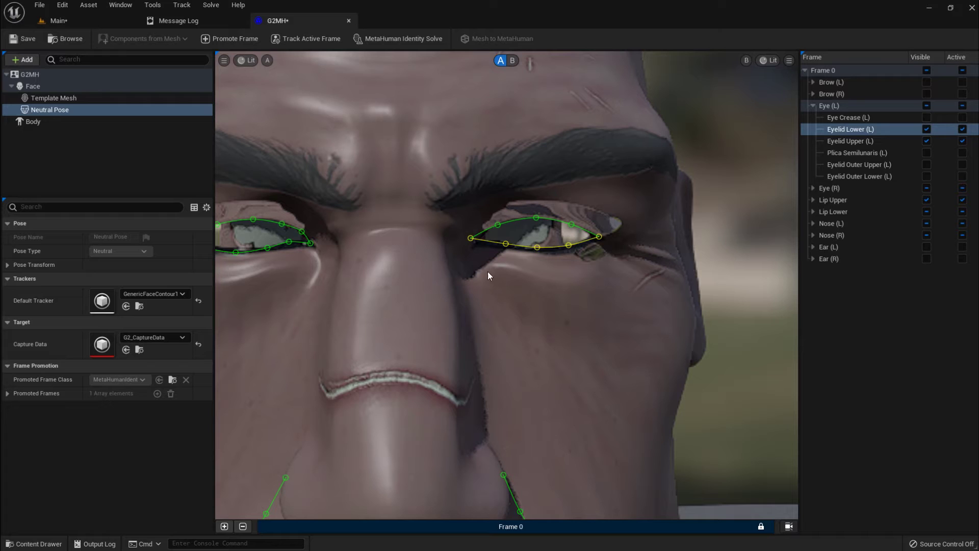
drag(470, 238, 477, 237)
click(512, 244)
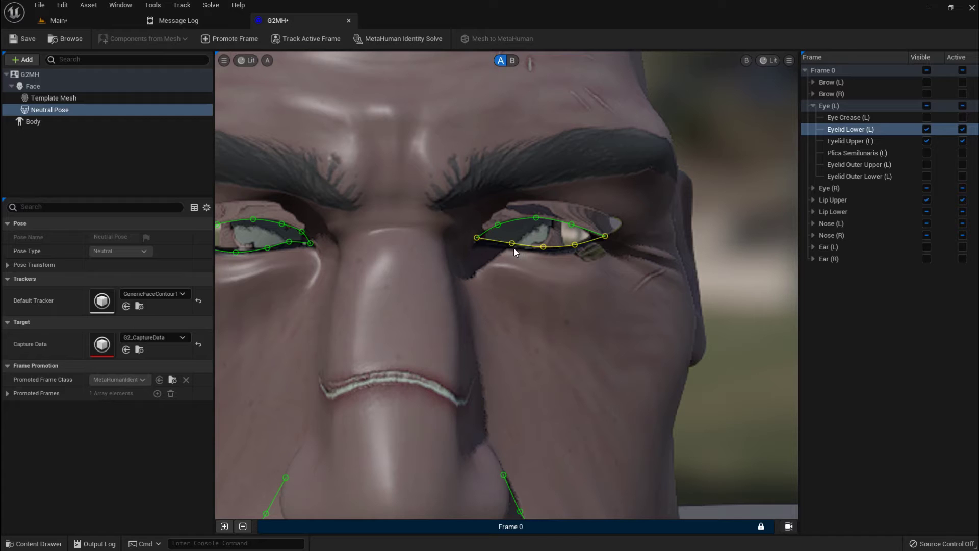
drag(513, 248, 515, 248)
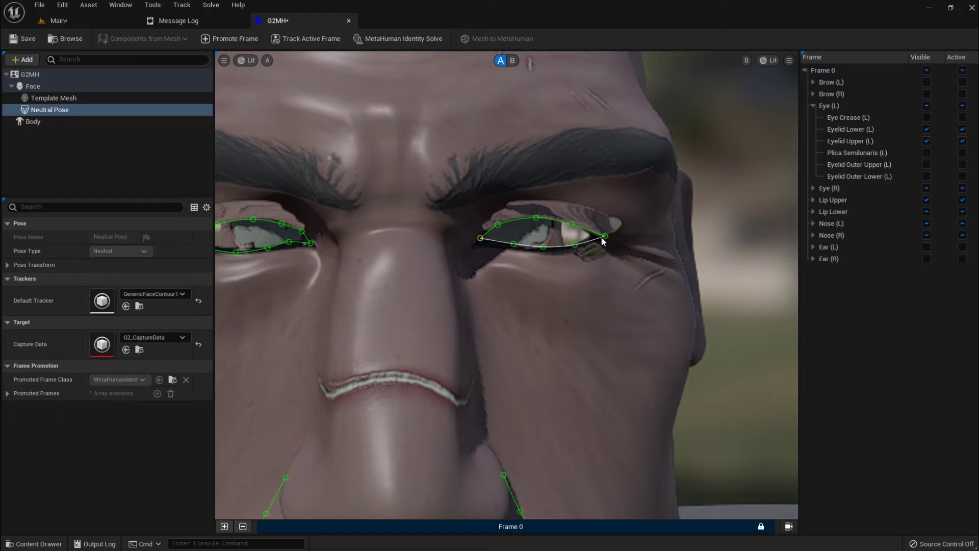
drag(576, 243, 572, 242)
scroll(472, 312, down, 2)
scroll(446, 321, down, 3)
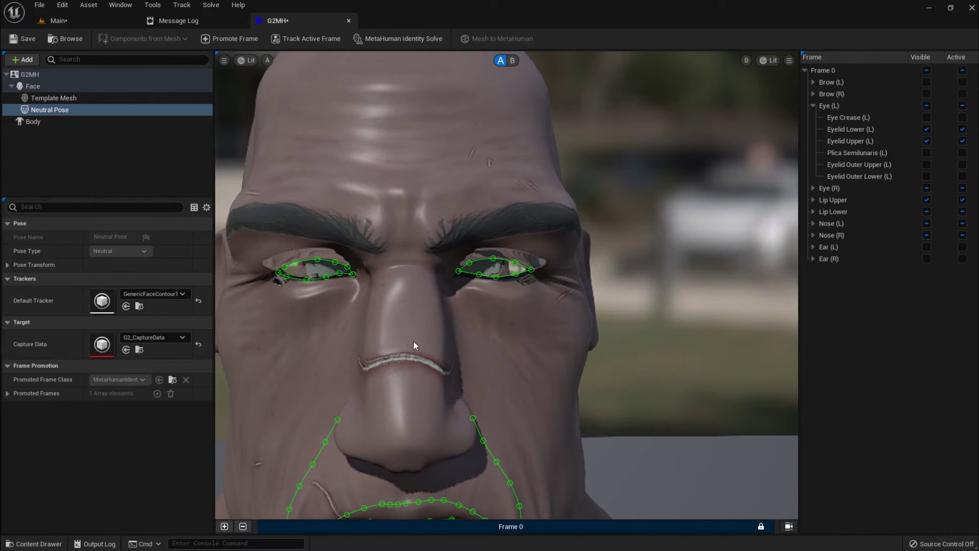
scroll(448, 306, down, 2)
scroll(496, 228, down, 2)
scroll(488, 273, down, 2)
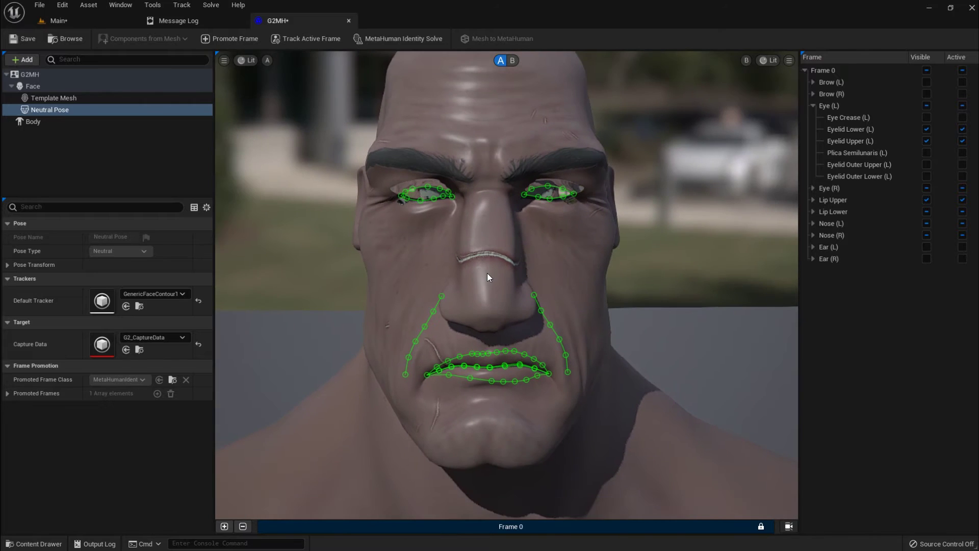
scroll(487, 273, down, 1)
scroll(491, 277, down, 1)
middle_drag(497, 267, 497, 297)
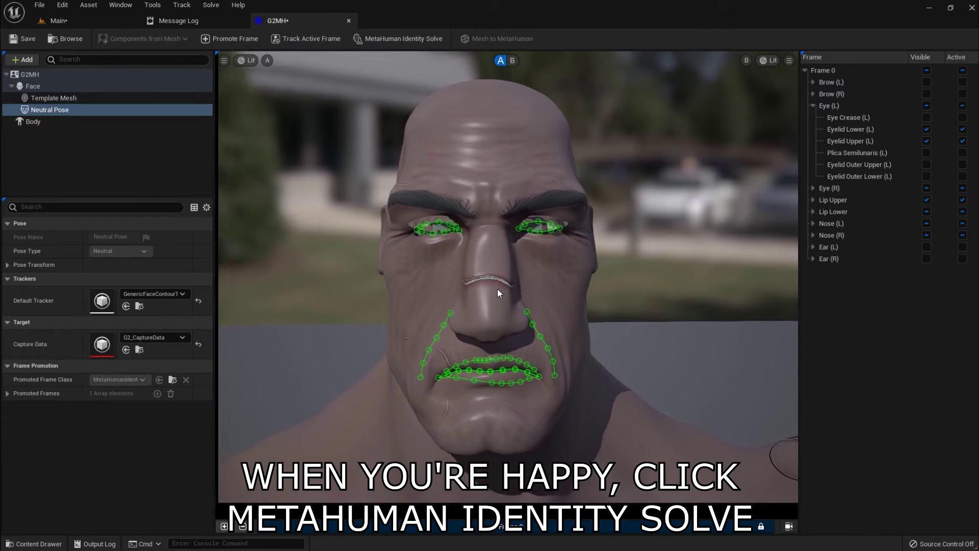
Run Identity Solve and Mesh to MetaHuman on G2MH, then open it in MetaHuman Creator.
click(391, 38)
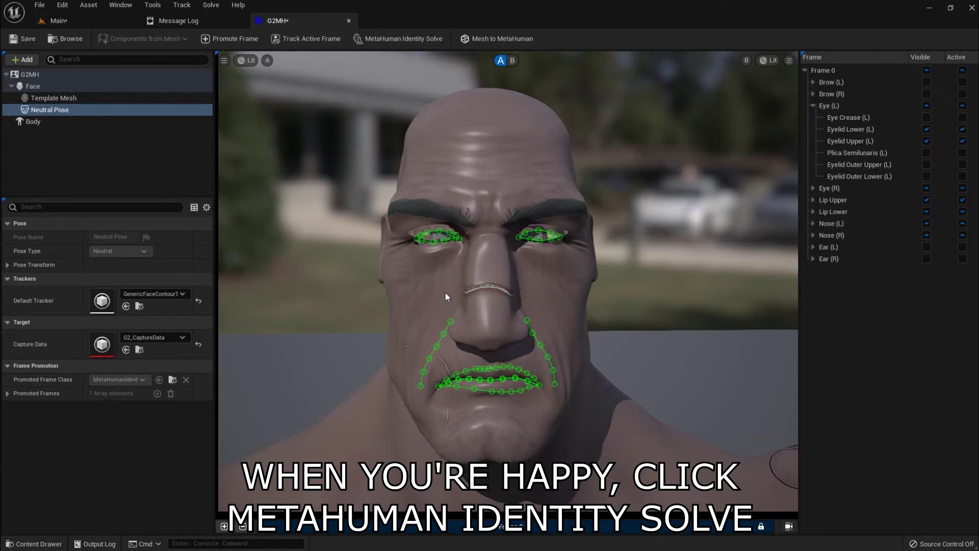
click(503, 39)
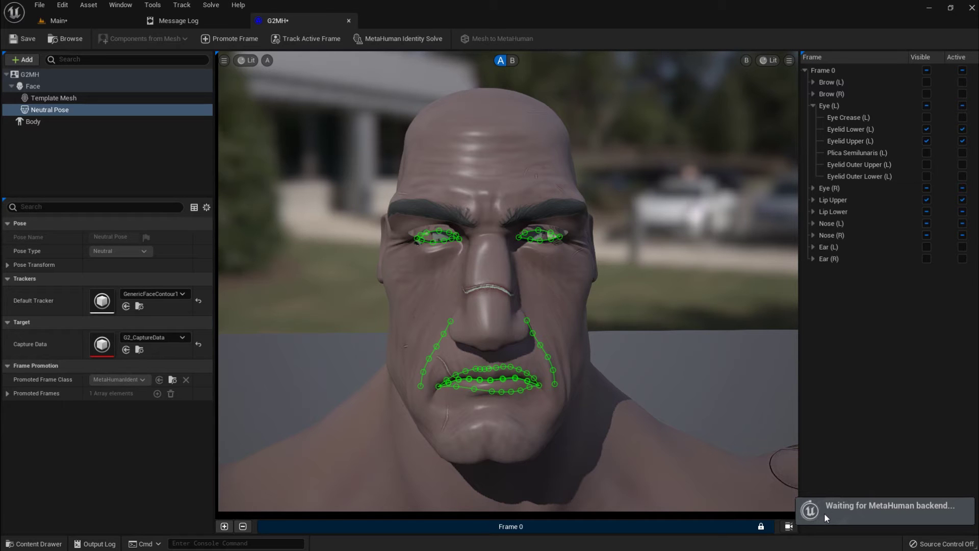
scroll(587, 445, down, 2)
scroll(587, 445, up, 1)
scroll(586, 445, up, 1)
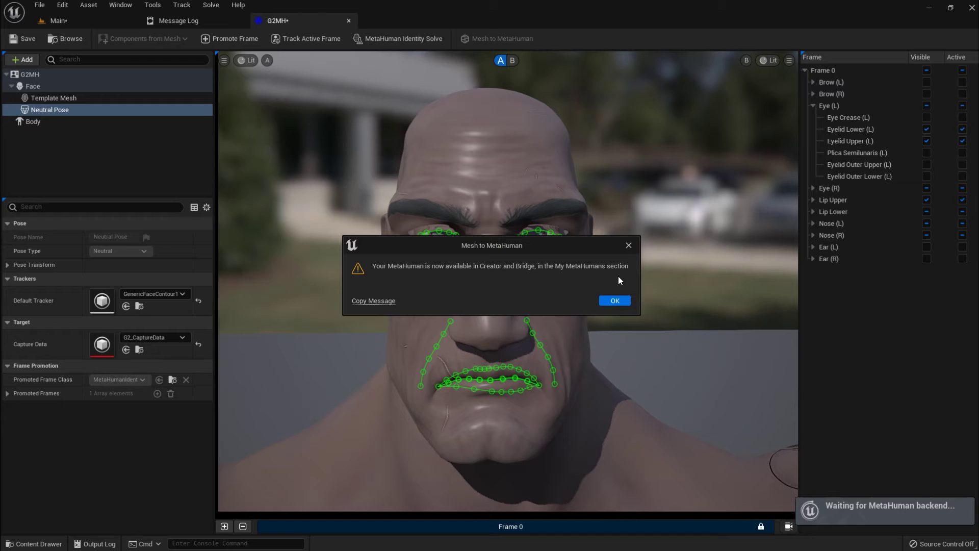
click(613, 301)
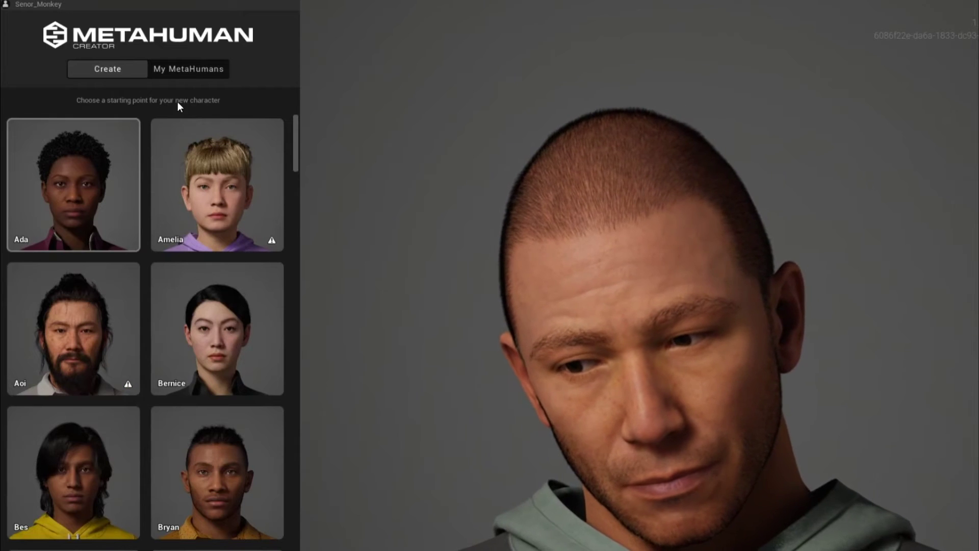
click(176, 69)
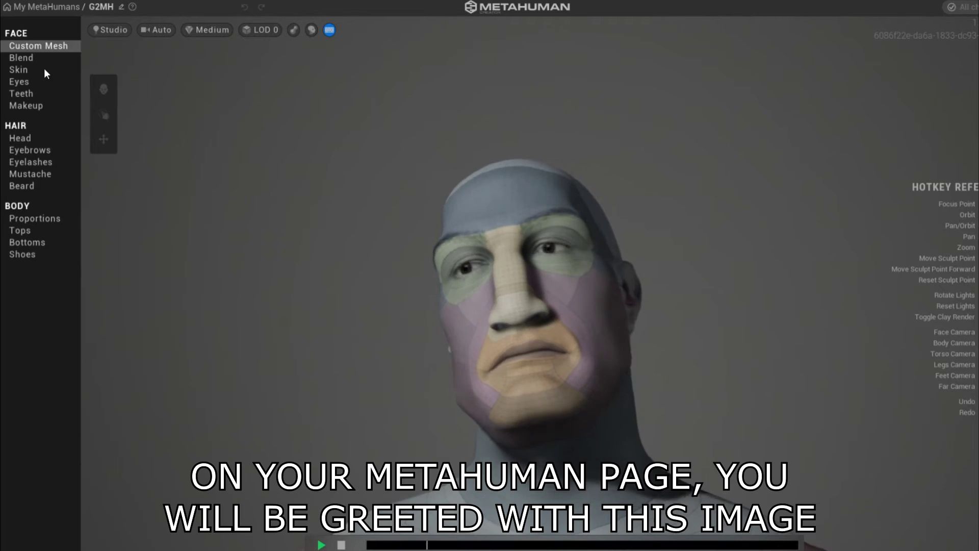
Assign G2MH a lighter, more natural skin tone from the colour range.
click(22, 70)
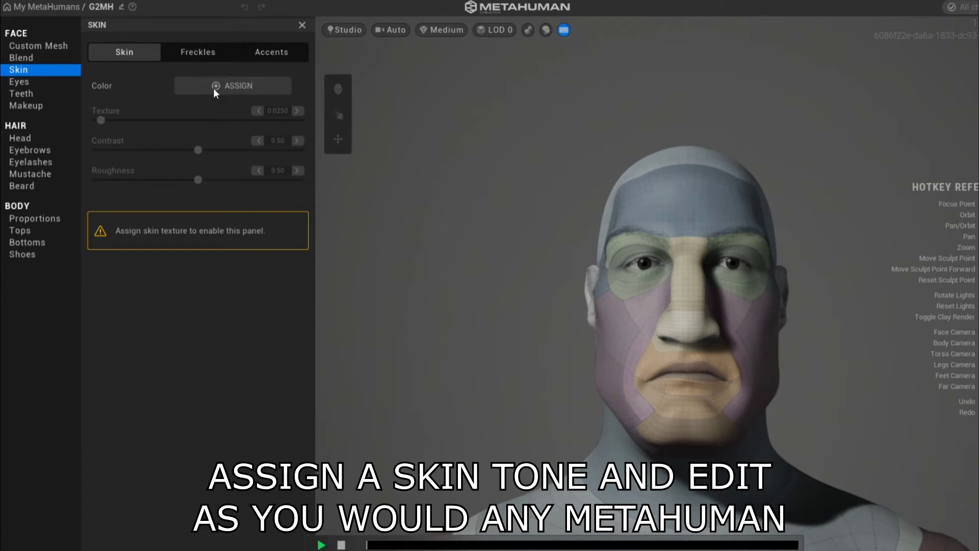
click(223, 84)
click(254, 152)
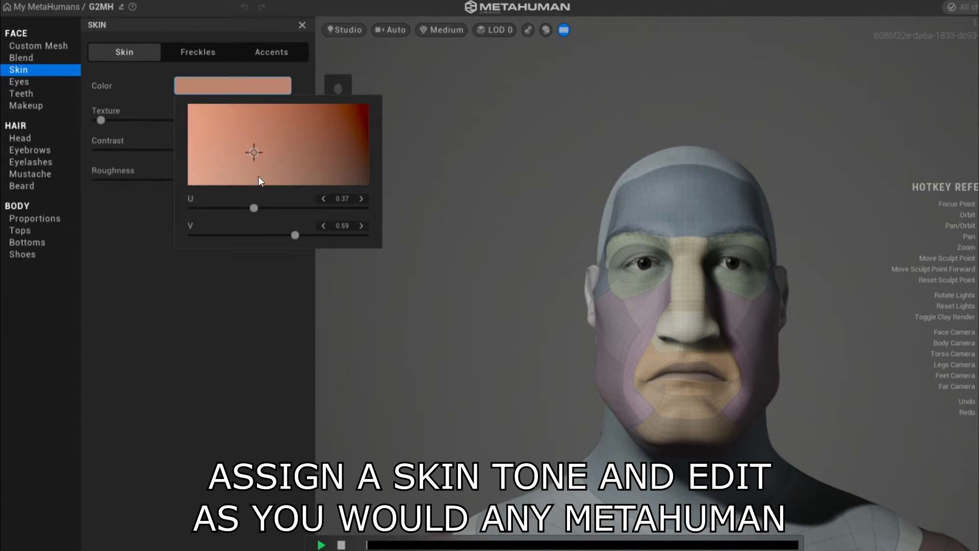
click(258, 172)
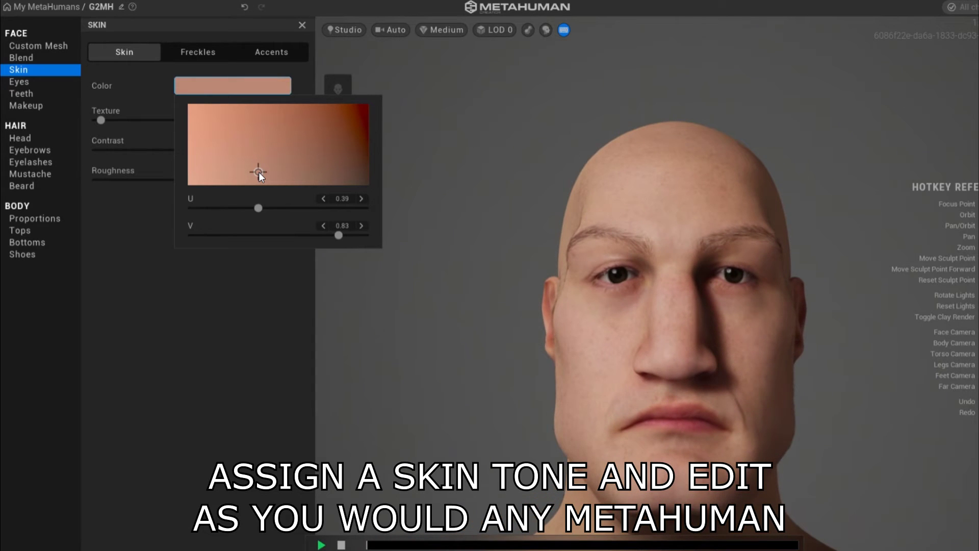
Check the new skin in profile and frontal views with a facial animation preview.
drag(635, 329, 200, 341)
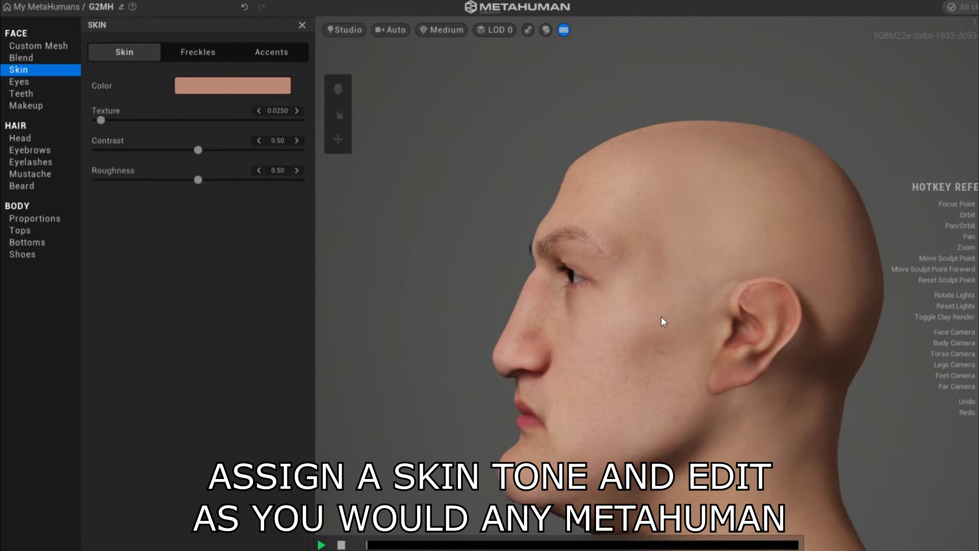
drag(647, 317, 632, 258)
key(1)
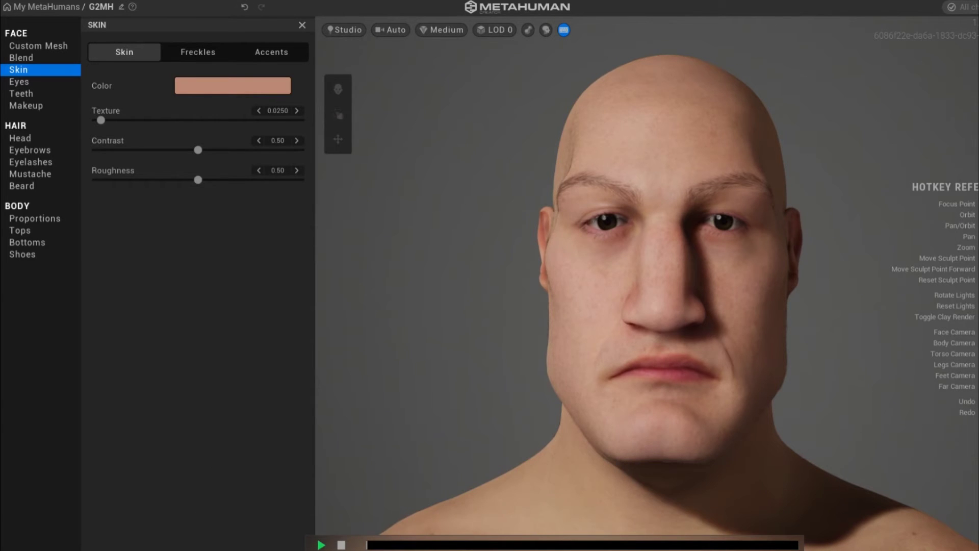
key(space)
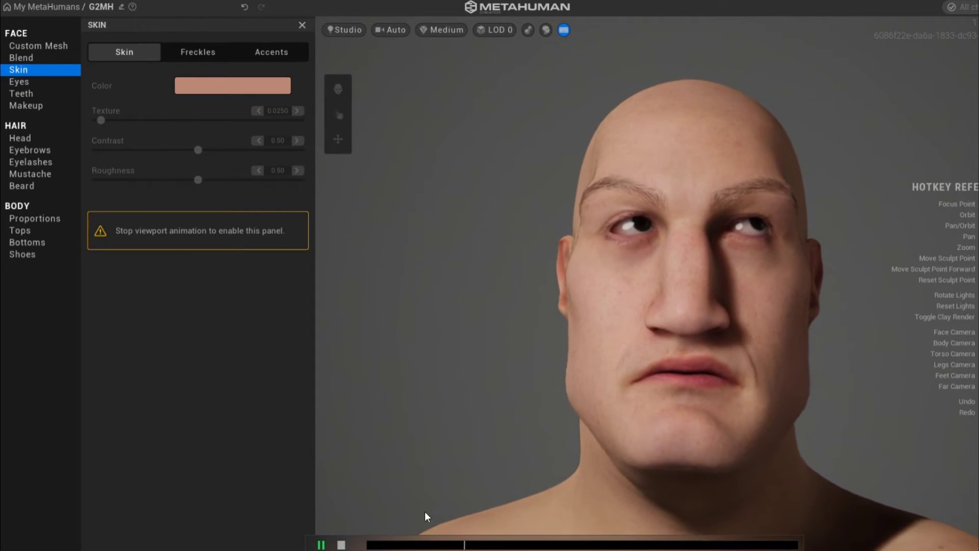
click(341, 545)
Raise the skin Texture slider to 0.5745 to add wrinkles on face and neck.
drag(104, 121, 167, 121)
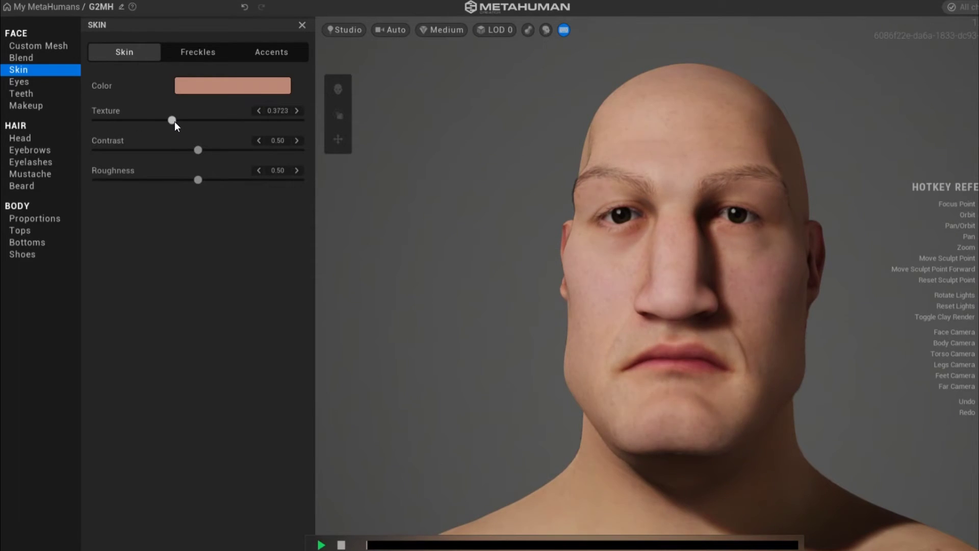
mouse_move(168, 121)
mouse_down()
mouse_move(233, 137)
mouse_move(216, 131)
mouse_up()
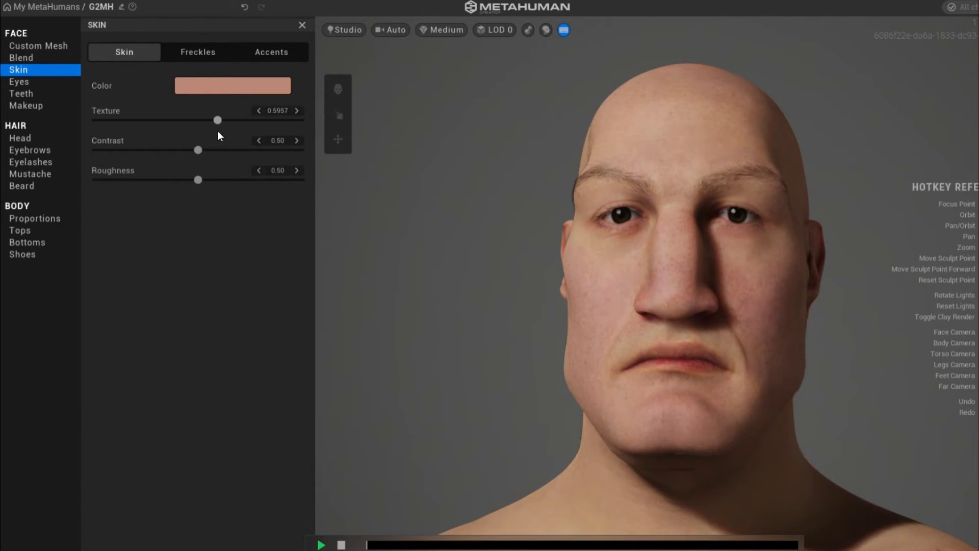
drag(213, 131, 215, 131)
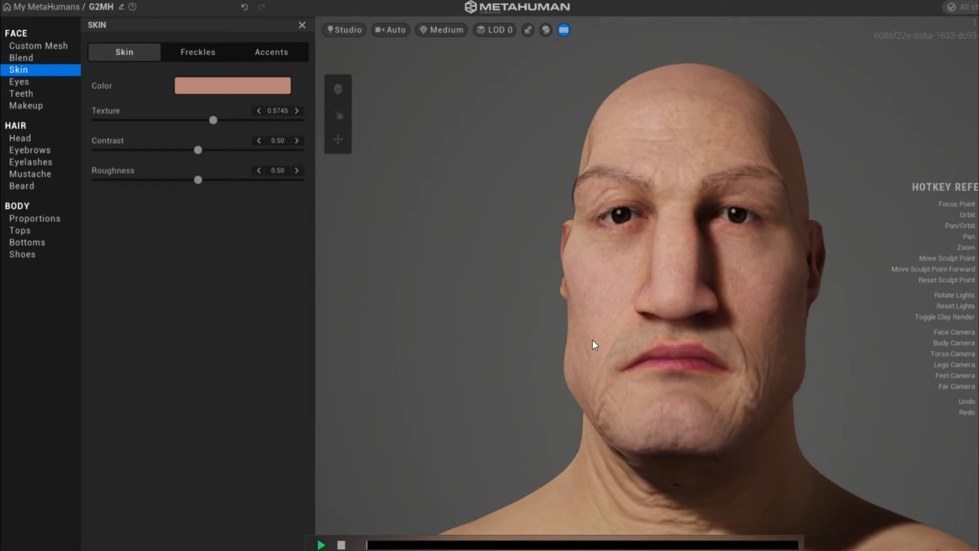
scroll(596, 340, up, 3)
scroll(600, 342, down, 3)
mouse_move(604, 346)
mouse_down()
mouse_move(704, 345)
mouse_move(579, 343)
mouse_up()
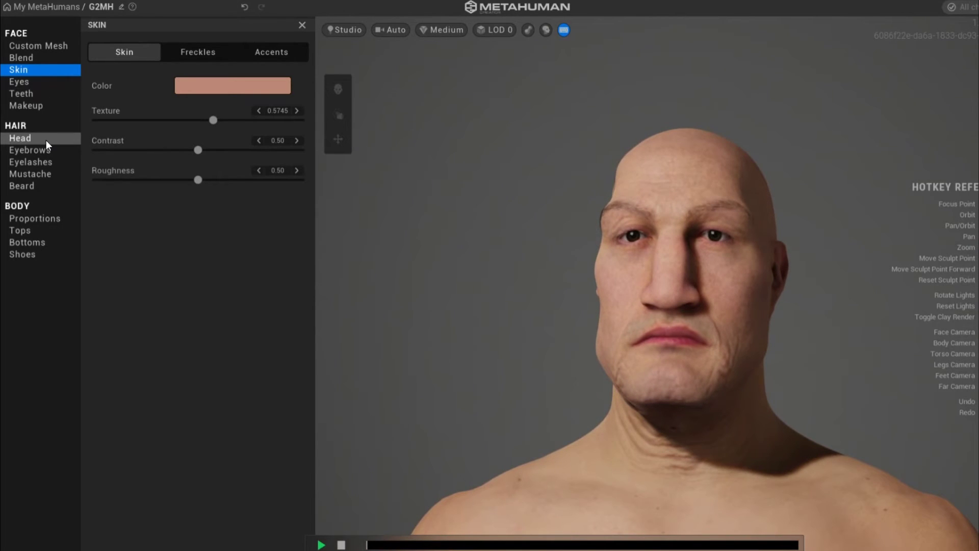
In Custom Mesh, select the ears region and unlock the character without making a copy.
click(39, 92)
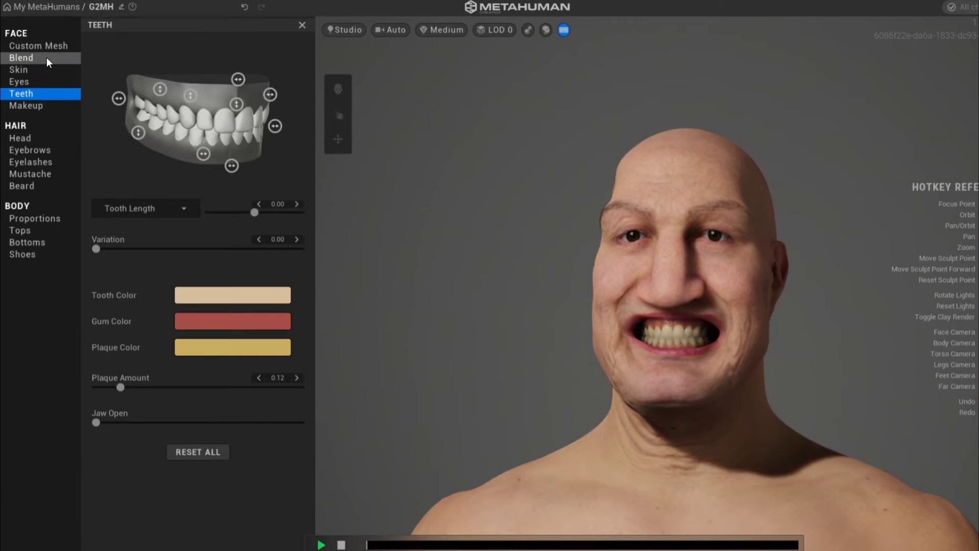
click(35, 46)
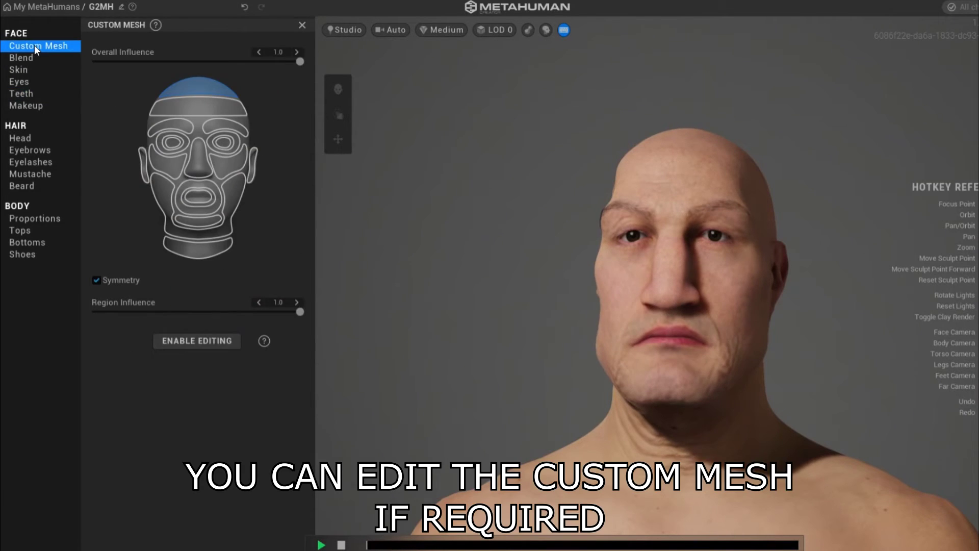
drag(345, 317, 834, 310)
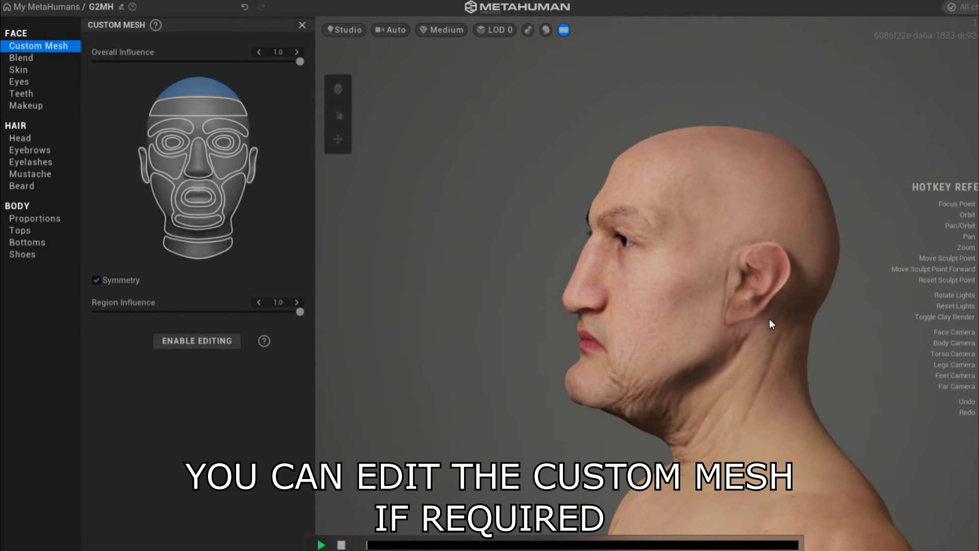
click(256, 155)
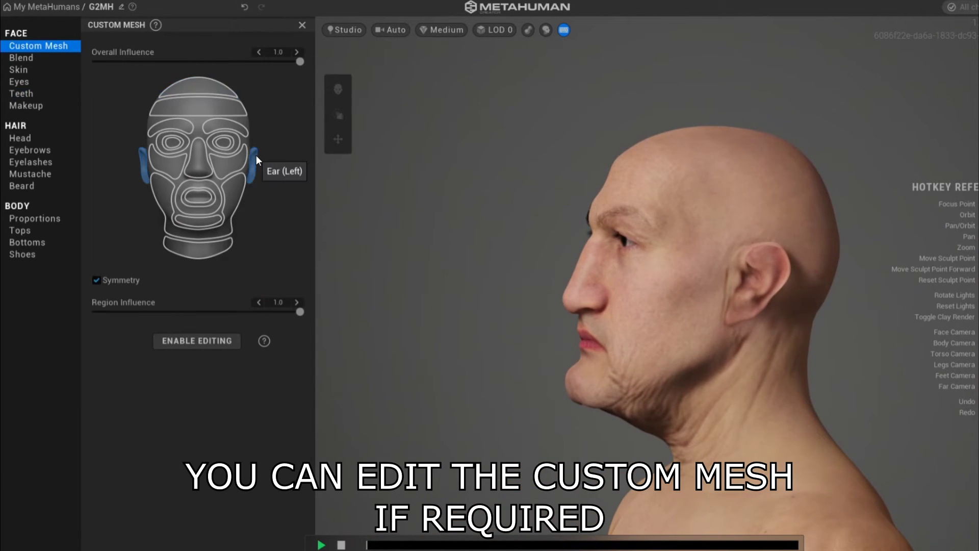
click(215, 344)
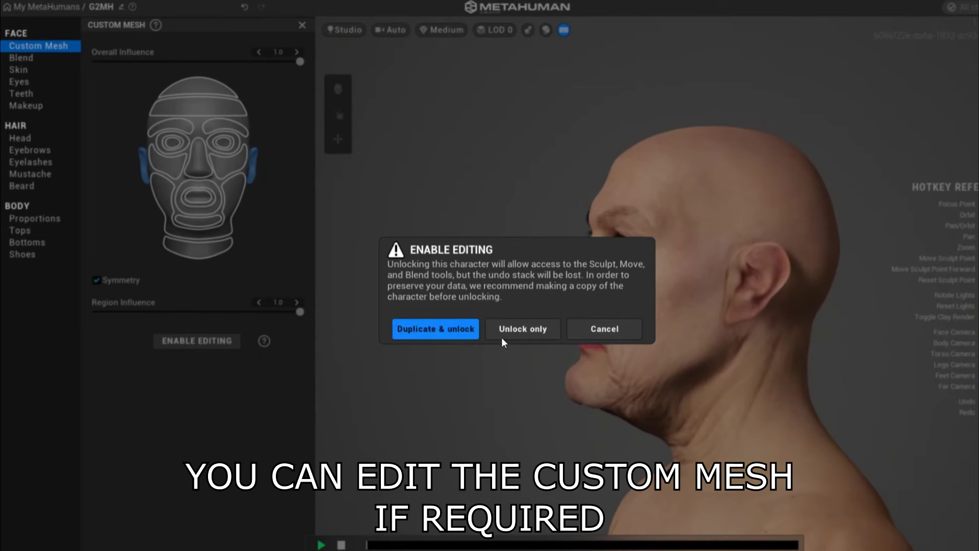
click(533, 335)
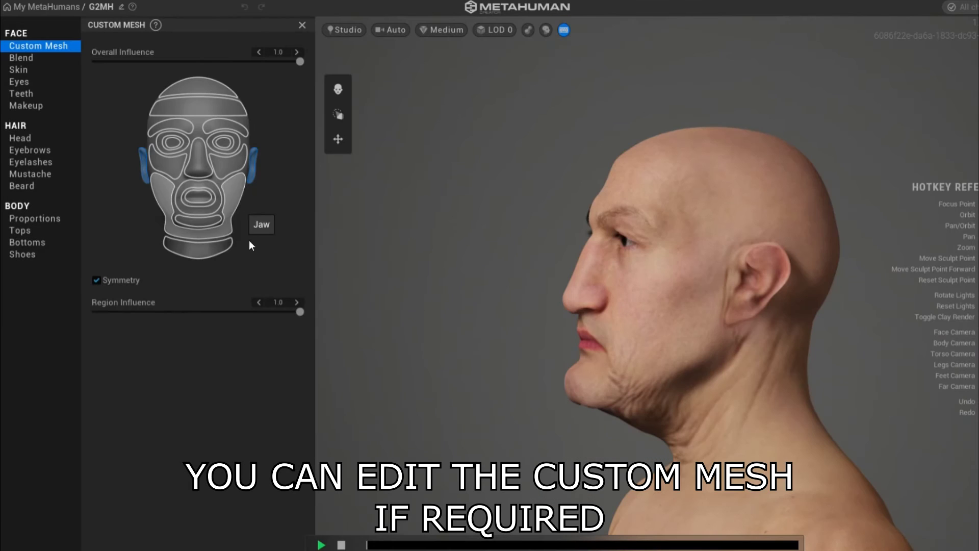
Set the ears' region influence to 0.6 after trying 0.3.
drag(274, 312, 163, 325)
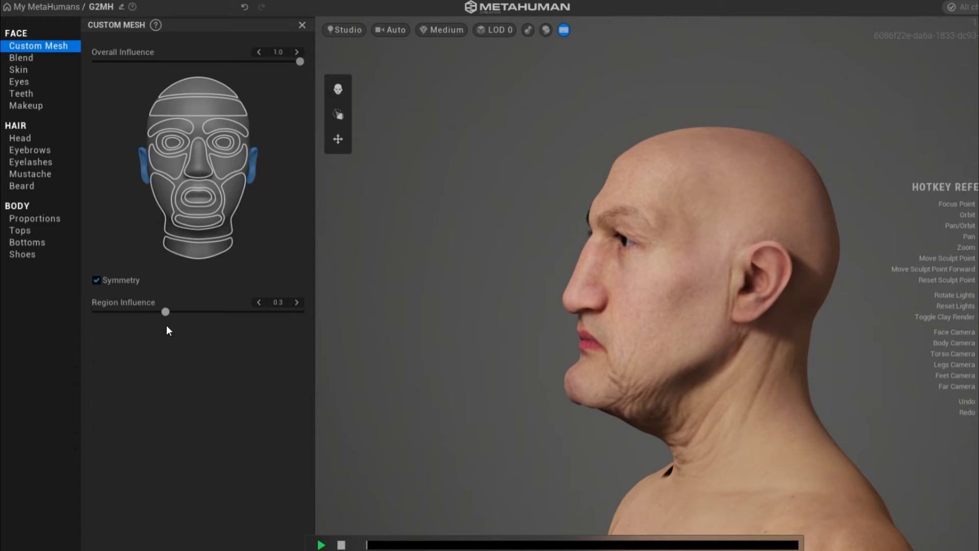
mouse_move(677, 324)
mouse_down()
mouse_move(942, 319)
mouse_move(411, 334)
mouse_up()
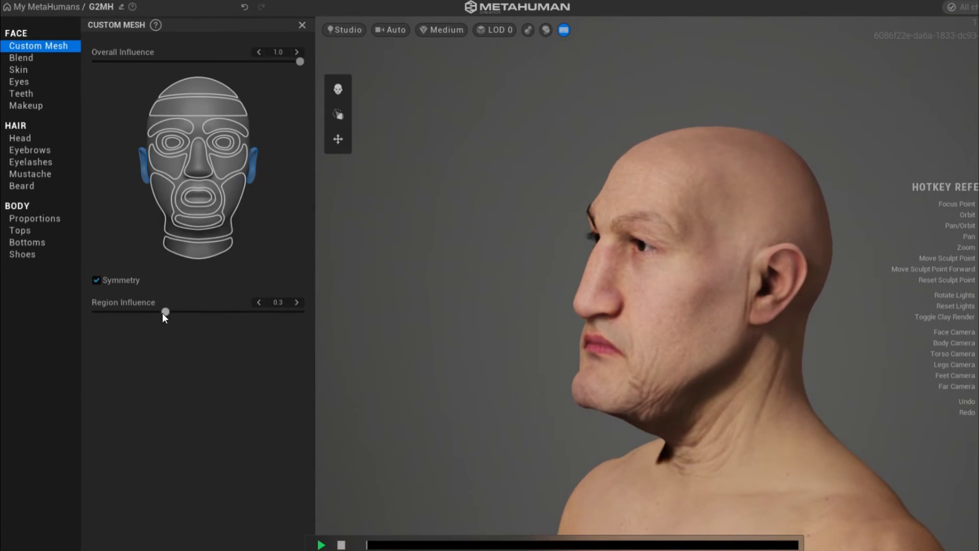
drag(163, 312, 217, 319)
mouse_move(575, 331)
mouse_down()
mouse_move(836, 323)
mouse_move(734, 322)
mouse_move(527, 252)
mouse_up()
Keep the nose influence at 1.0, lower the jaw-and-cheeks influence to 0.8, then show head hairstyles.
click(198, 164)
mouse_move(300, 312)
mouse_down()
mouse_move(68, 319)
mouse_move(336, 310)
mouse_up()
mouse_move(577, 313)
mouse_down()
mouse_move(702, 309)
mouse_move(500, 292)
mouse_up()
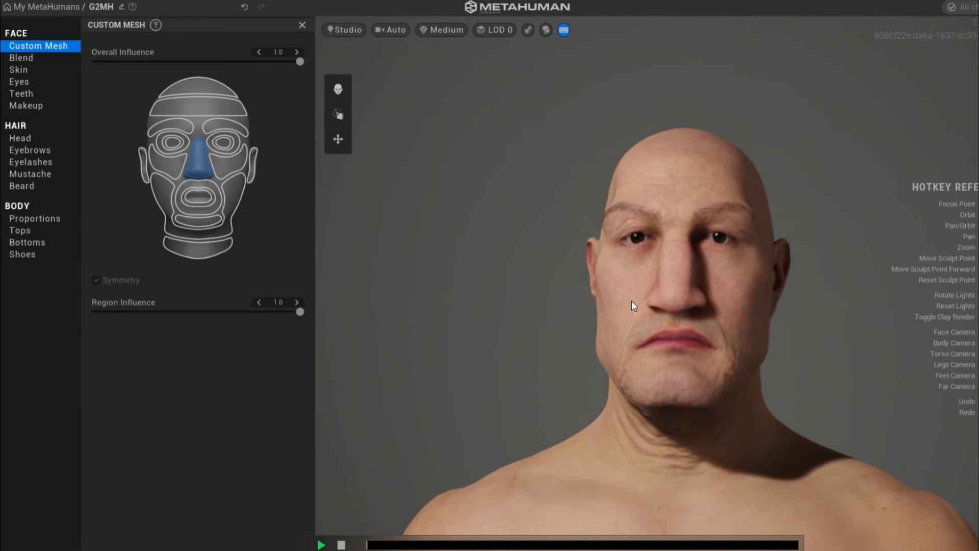
click(226, 216)
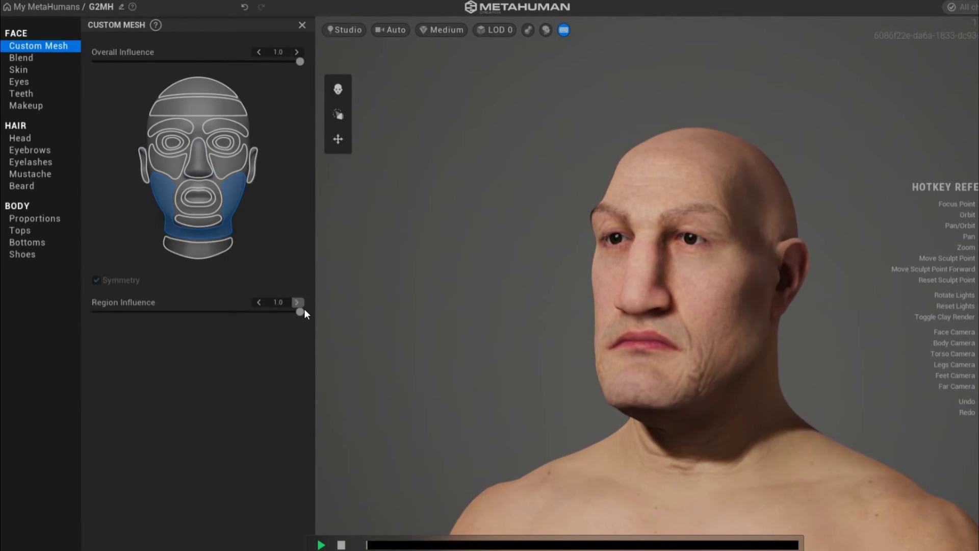
mouse_move(271, 314)
mouse_down()
mouse_move(236, 319)
mouse_move(282, 319)
mouse_up()
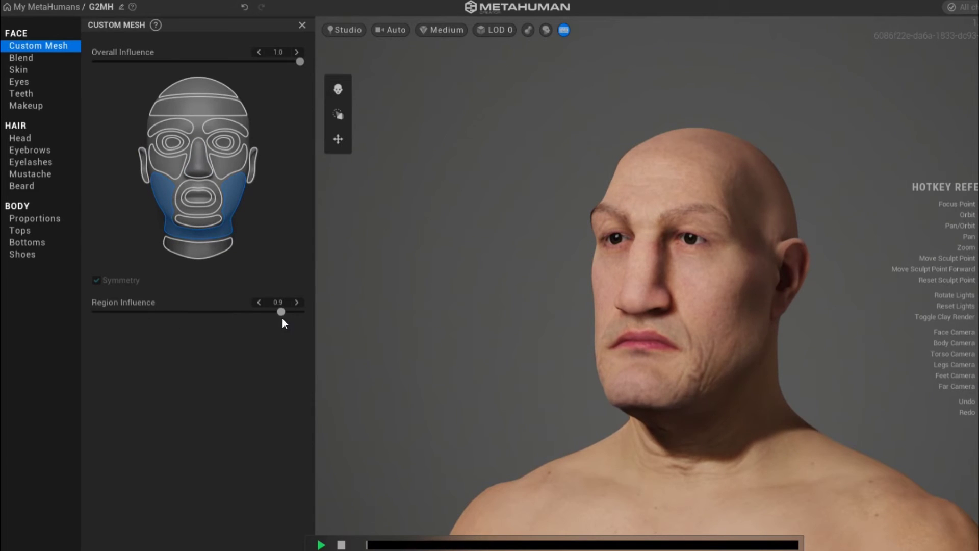
drag(530, 320, 929, 316)
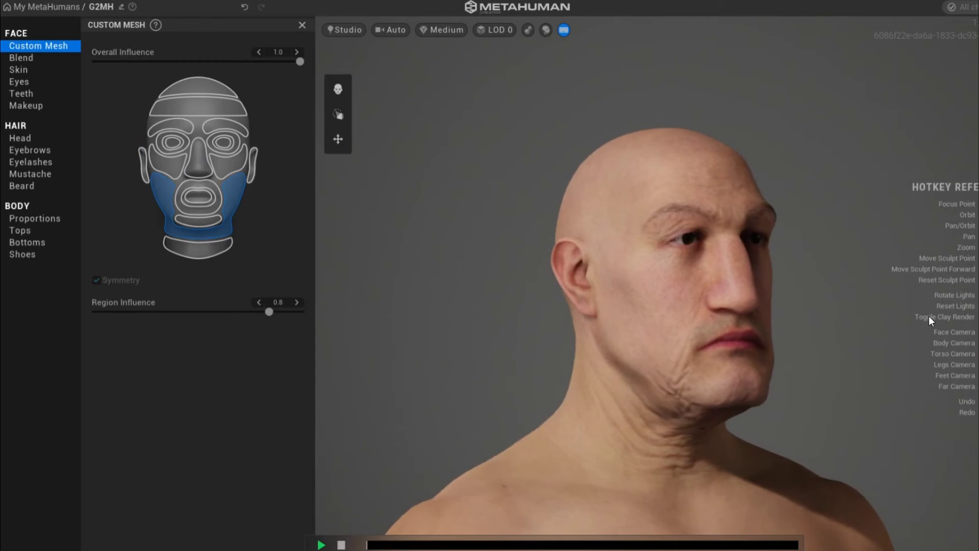
drag(650, 313, 742, 326)
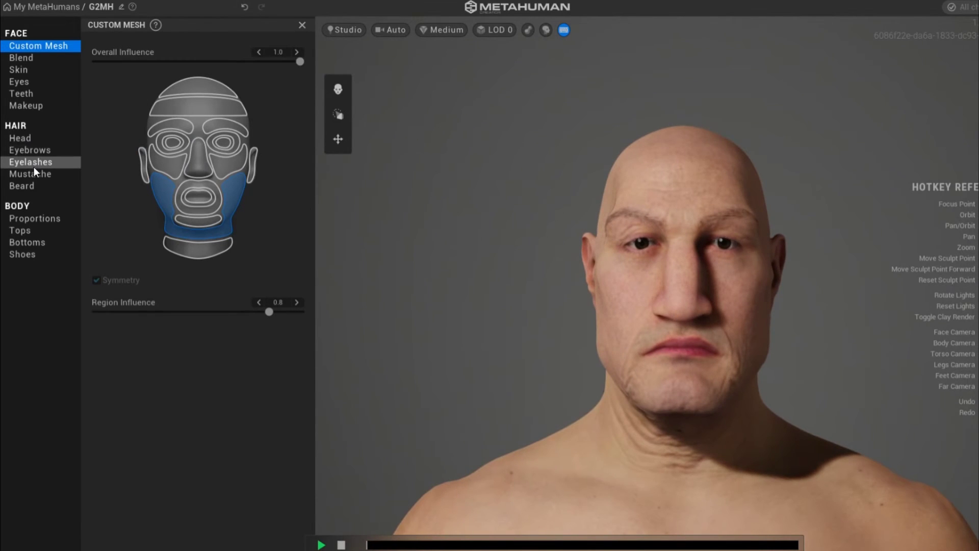
click(24, 138)
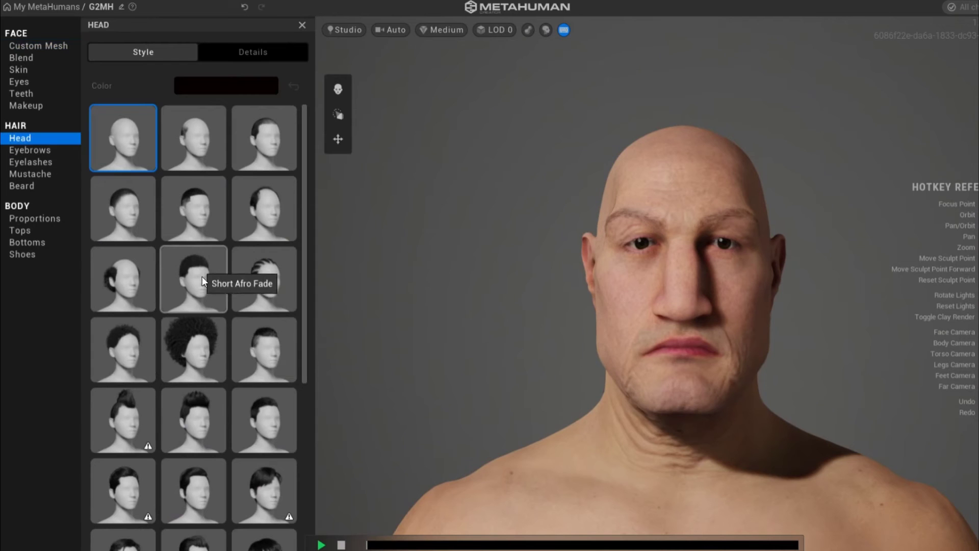
Give the character a short hairstyle.
click(255, 209)
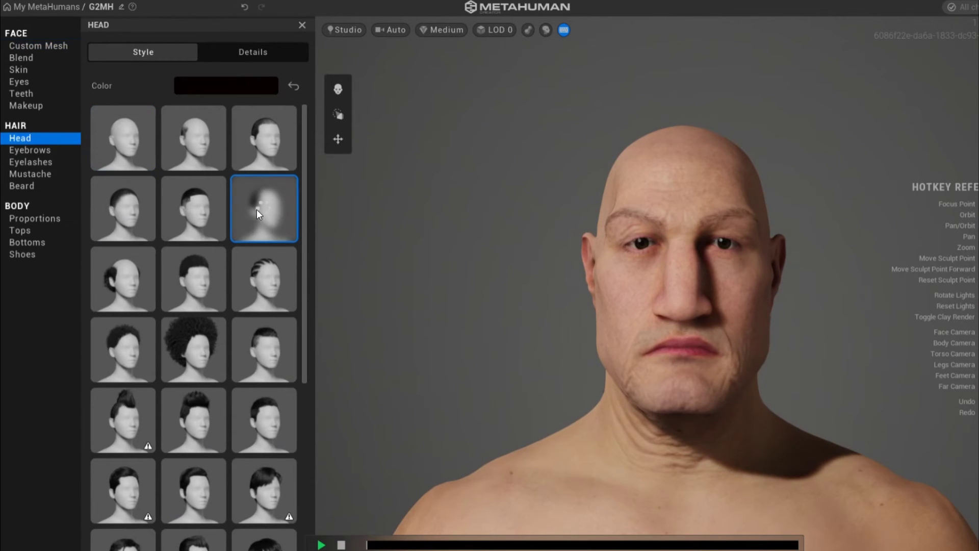
drag(726, 285, 337, 289)
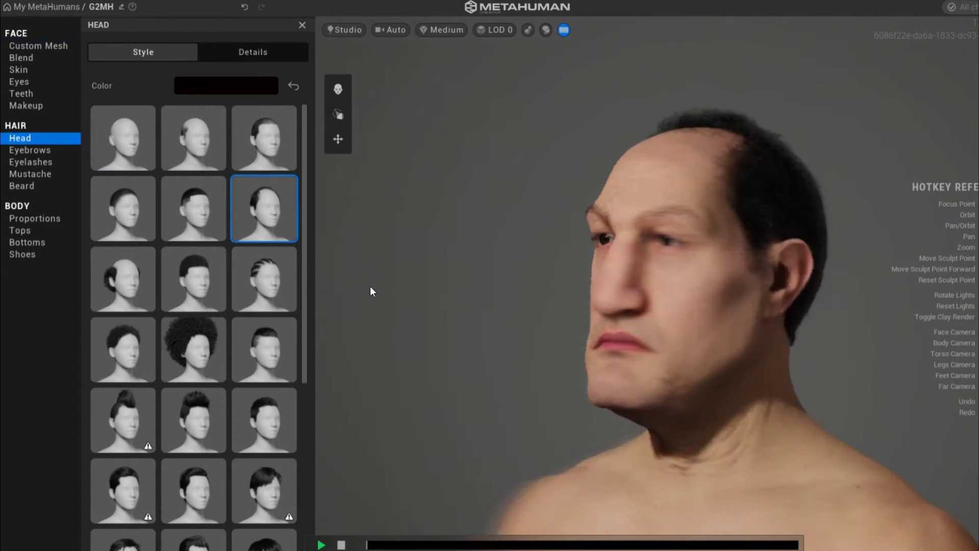
drag(480, 276, 343, 283)
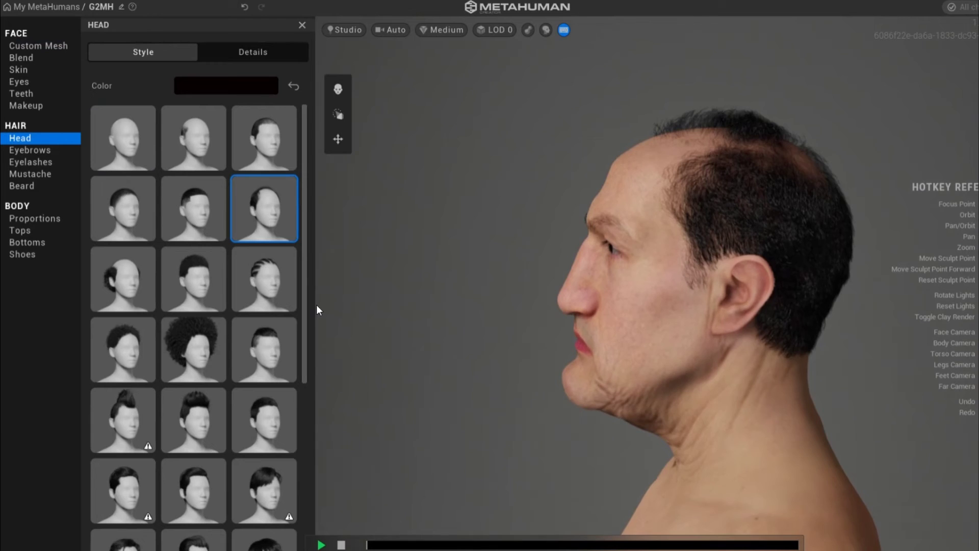
Grey the hair with Salt & Pepper at 0.85 and apply the Stubble Mustache.
click(243, 88)
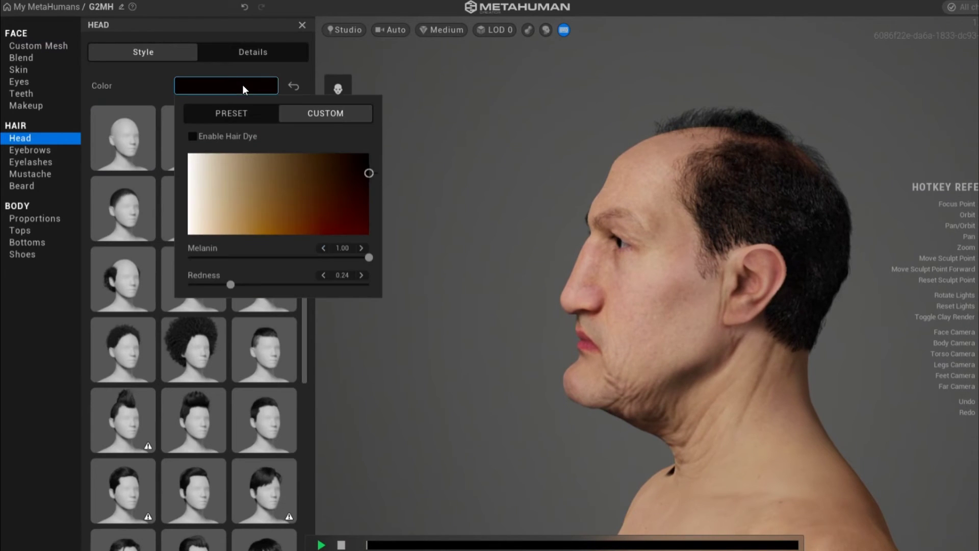
click(237, 87)
click(241, 56)
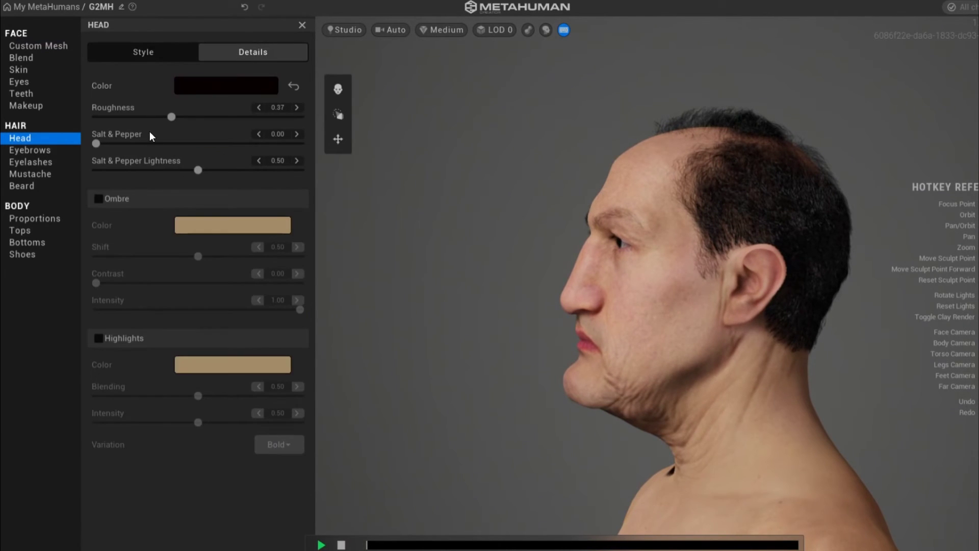
mouse_move(178, 143)
mouse_down()
mouse_move(290, 145)
mouse_move(272, 146)
mouse_up()
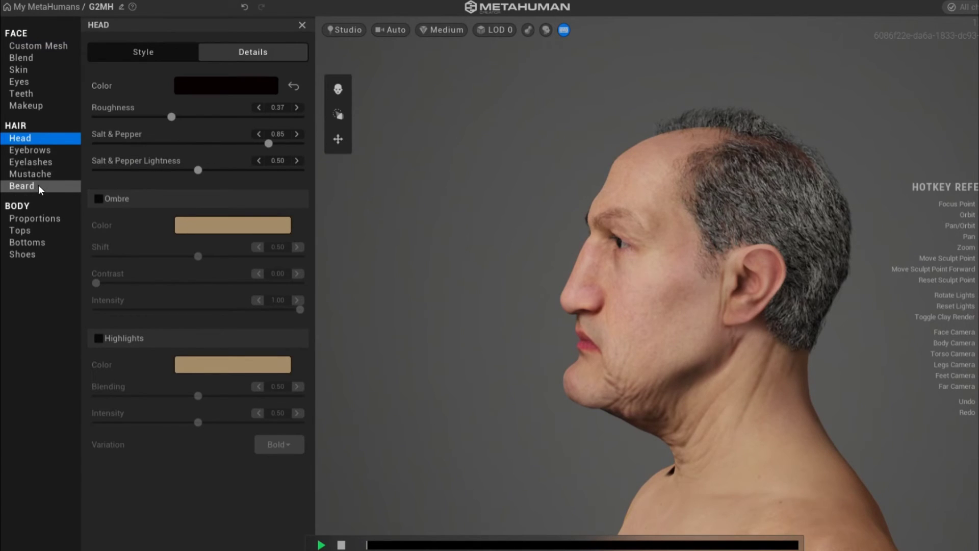
click(39, 176)
click(262, 135)
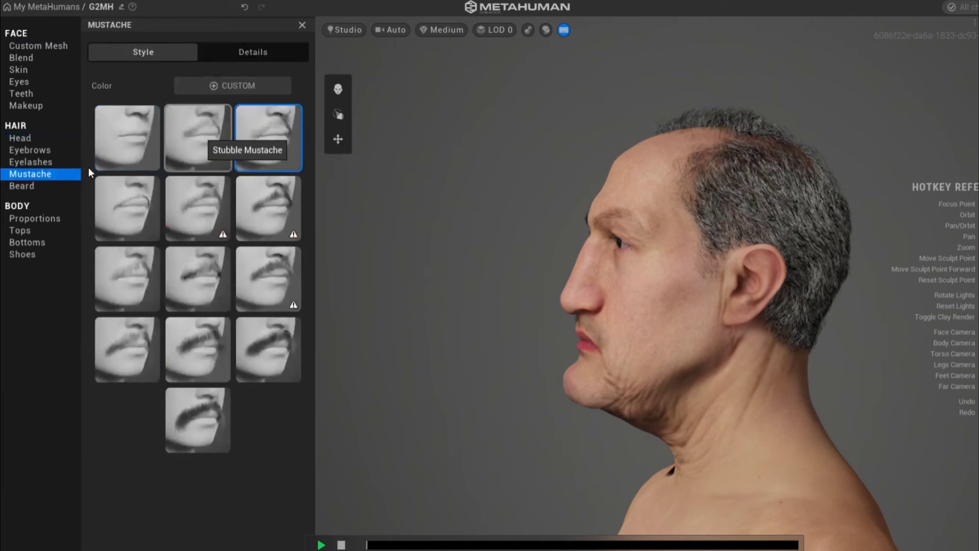
Add the Stubble Beard along the jaw.
click(30, 185)
click(264, 135)
mouse_move(536, 260)
mouse_down()
mouse_move(956, 276)
mouse_move(751, 234)
mouse_up()
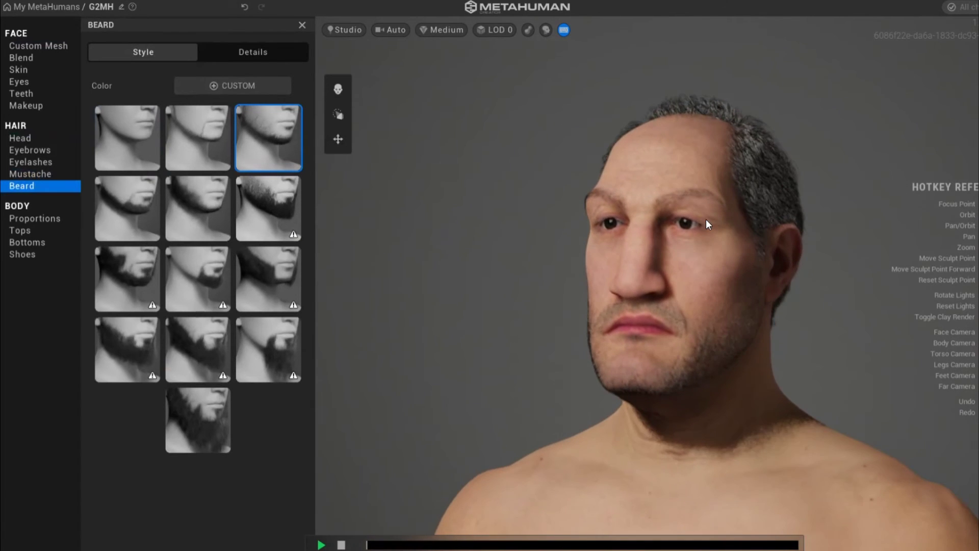
Give the character blue-grey eyes with eye Preset 004.
click(28, 81)
click(118, 191)
mouse_move(628, 306)
mouse_down()
mouse_move(776, 299)
mouse_move(711, 291)
mouse_up()
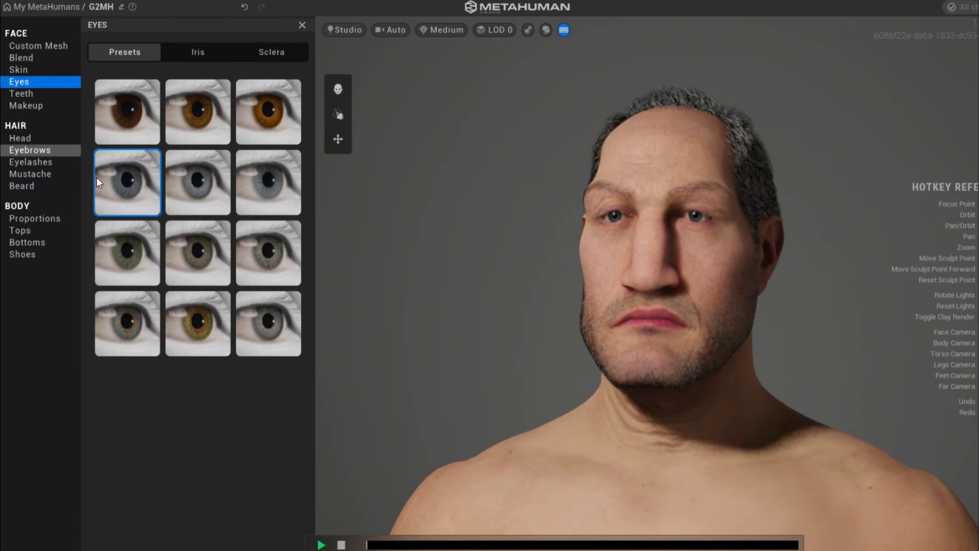
scroll(689, 292, up, 2)
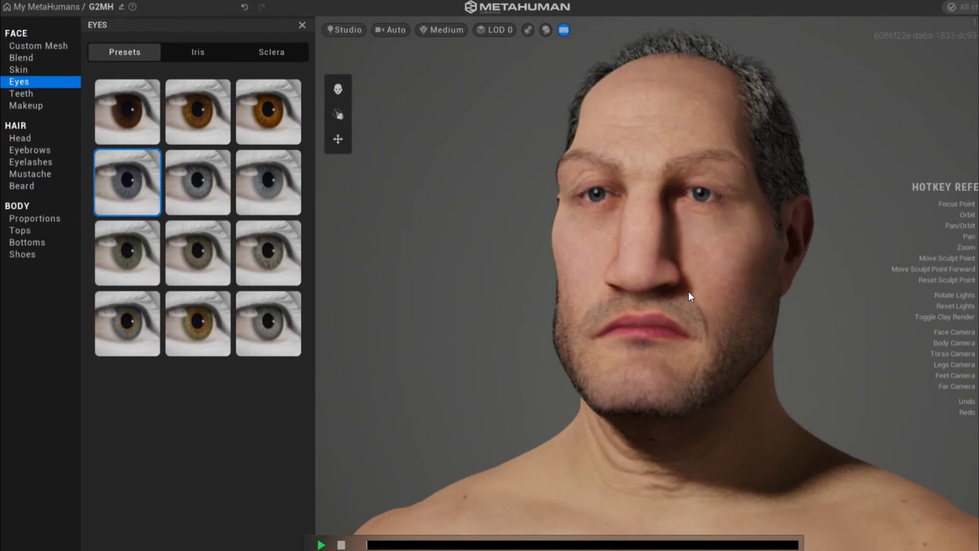
mouse_move(743, 320)
mouse_down()
mouse_move(404, 316)
mouse_move(723, 323)
mouse_up()
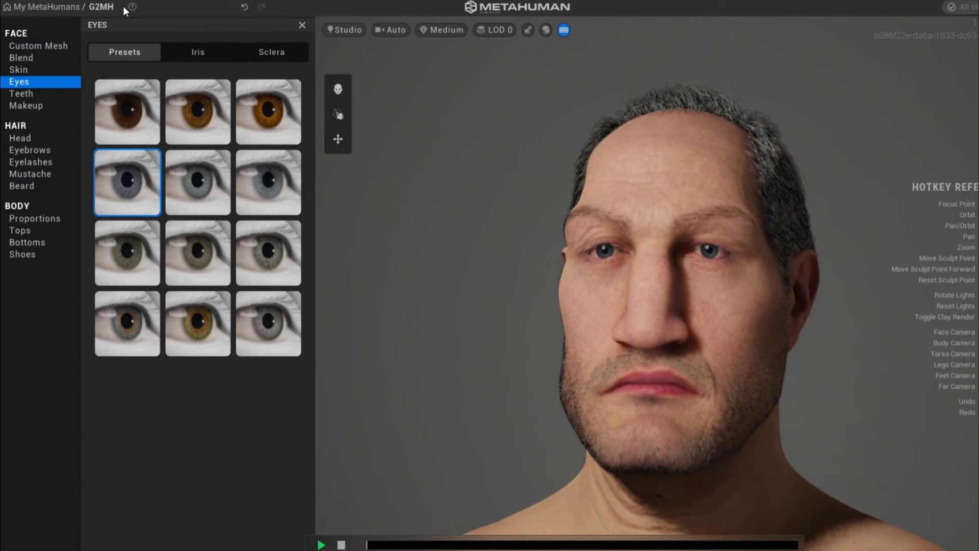
Dress the character in the collared dress shirt and slacks.
click(38, 232)
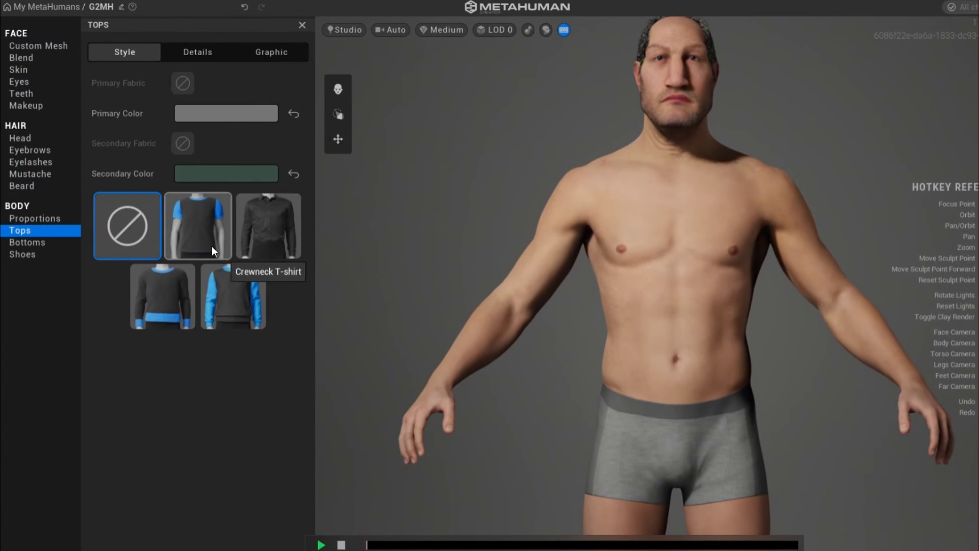
click(253, 229)
click(20, 246)
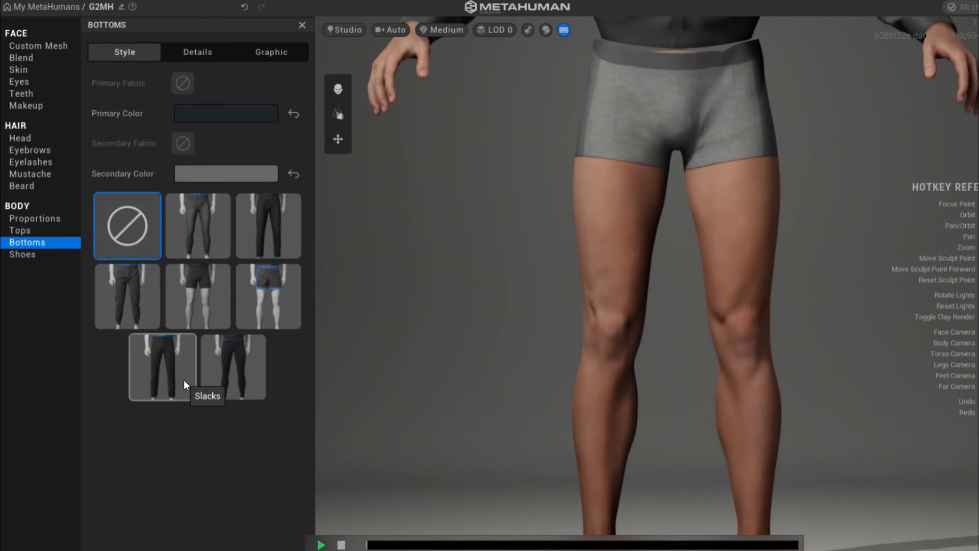
click(183, 379)
Put black Oxford shoes on the character and show the eye colour presets.
click(29, 257)
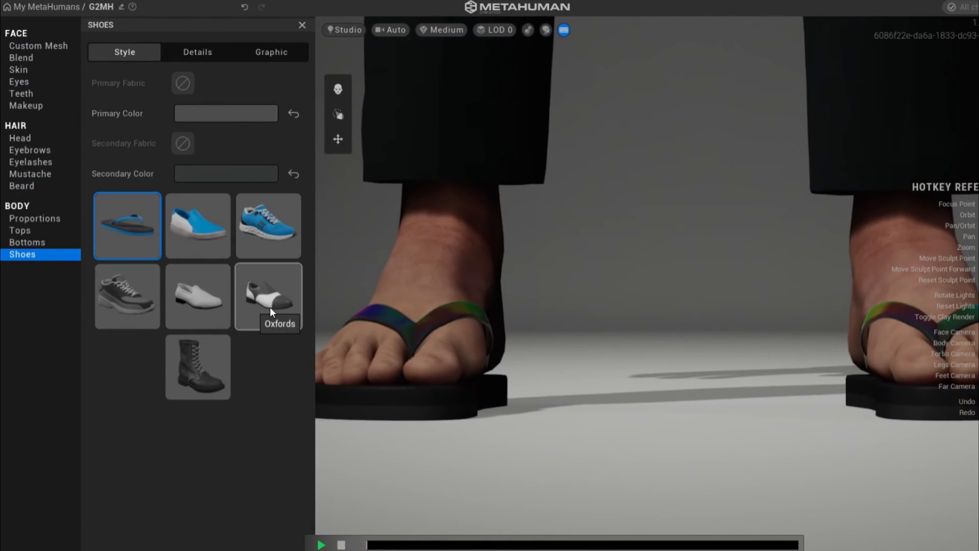
click(270, 305)
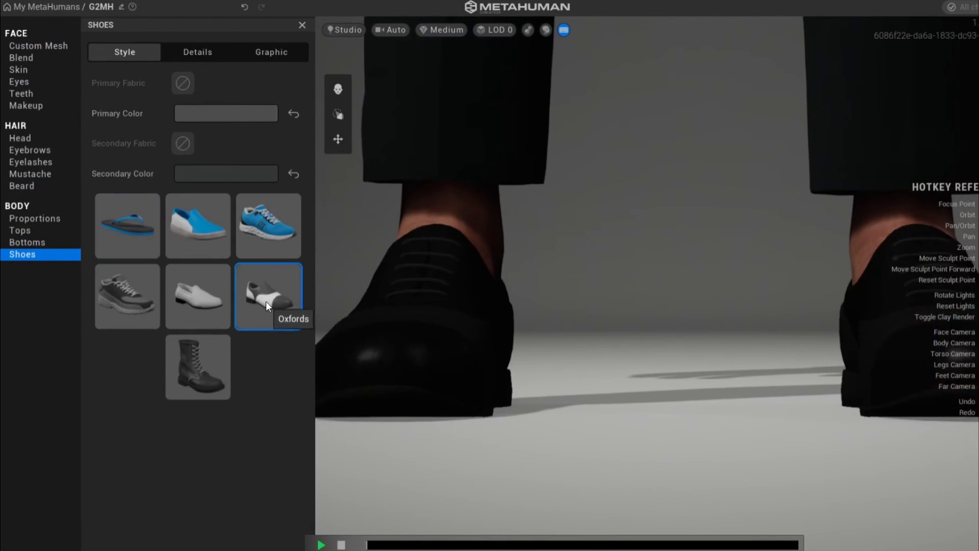
scroll(531, 290, down, 5)
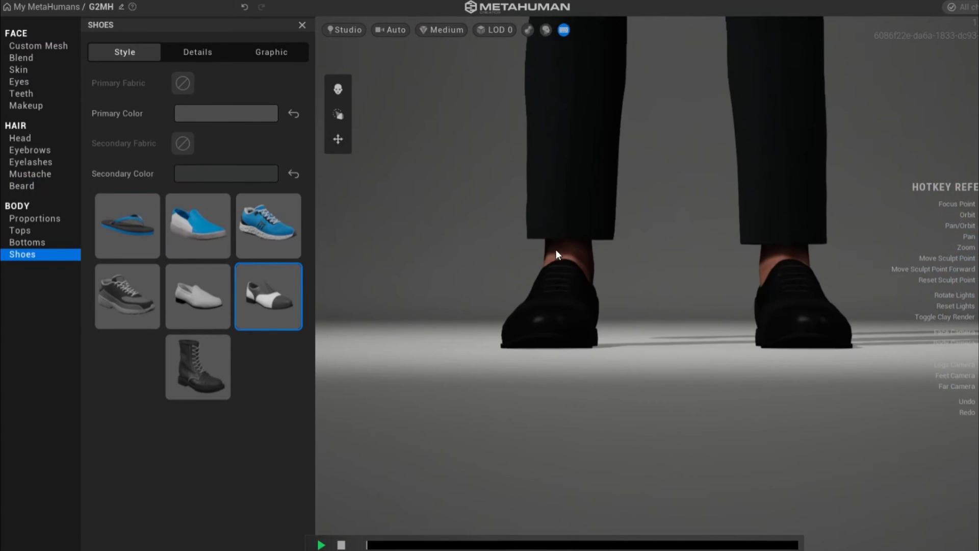
middle_drag(601, 152, 624, 286)
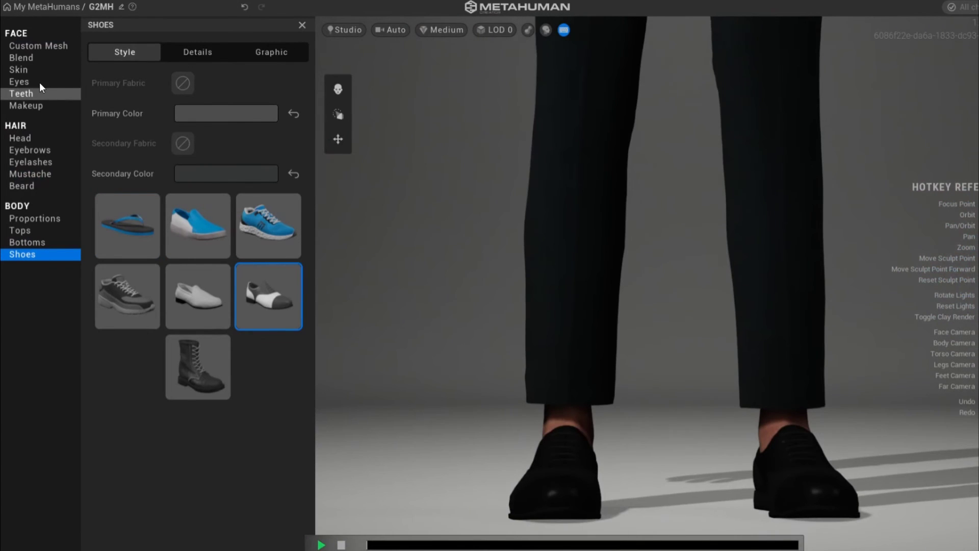
click(35, 80)
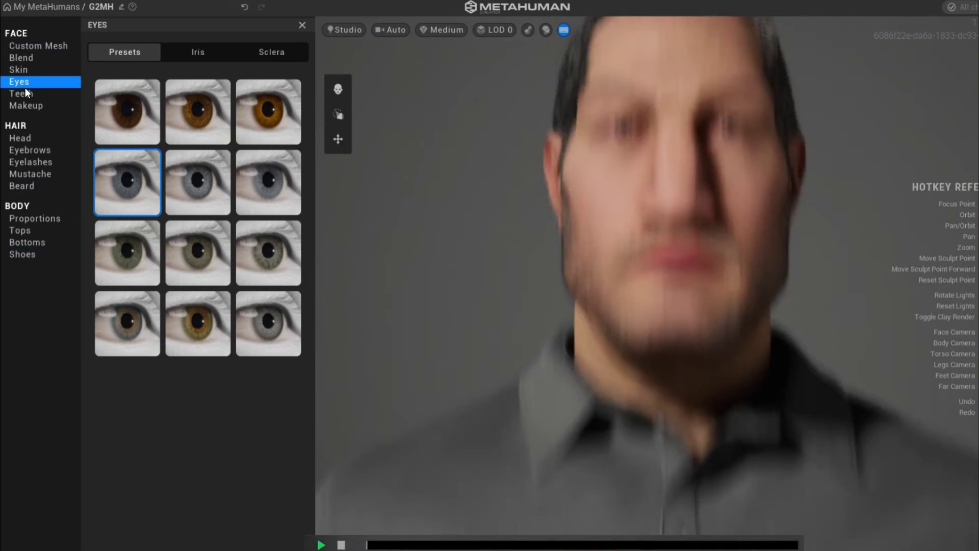
Increase the teeth Variation to 0.68.
click(23, 93)
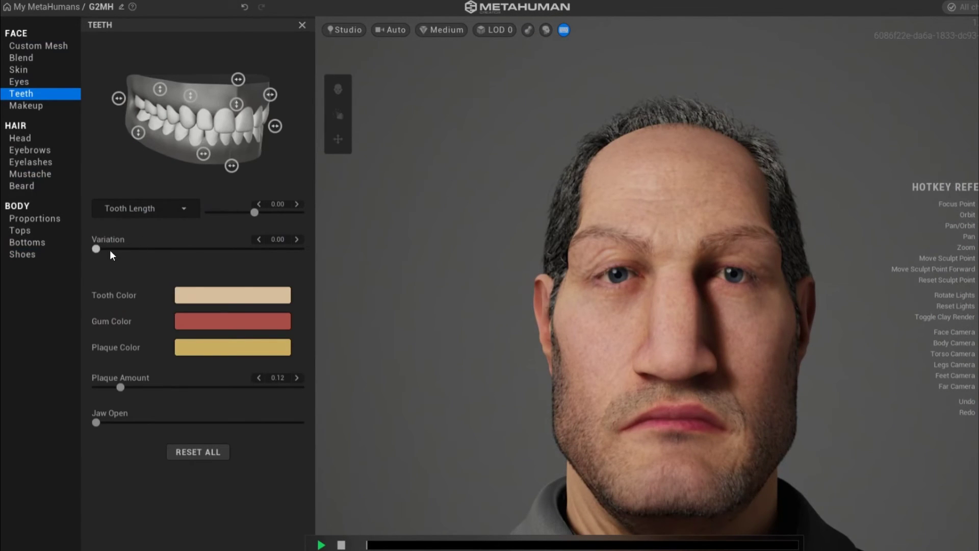
drag(581, 365, 619, 348)
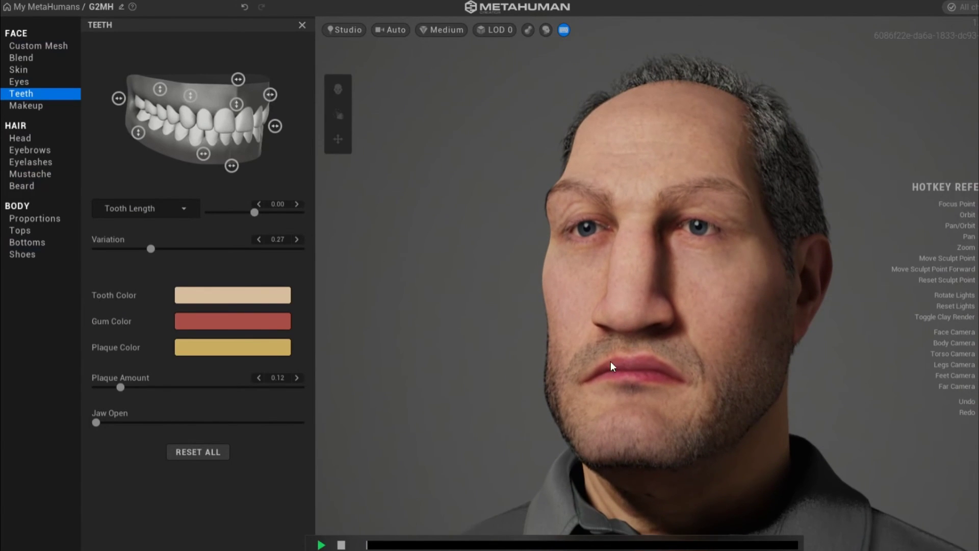
click(48, 81)
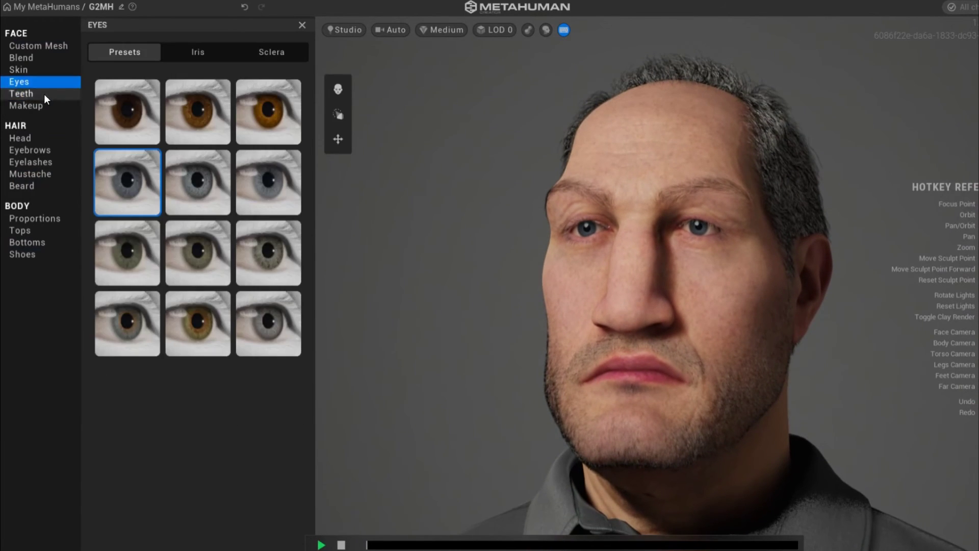
click(43, 94)
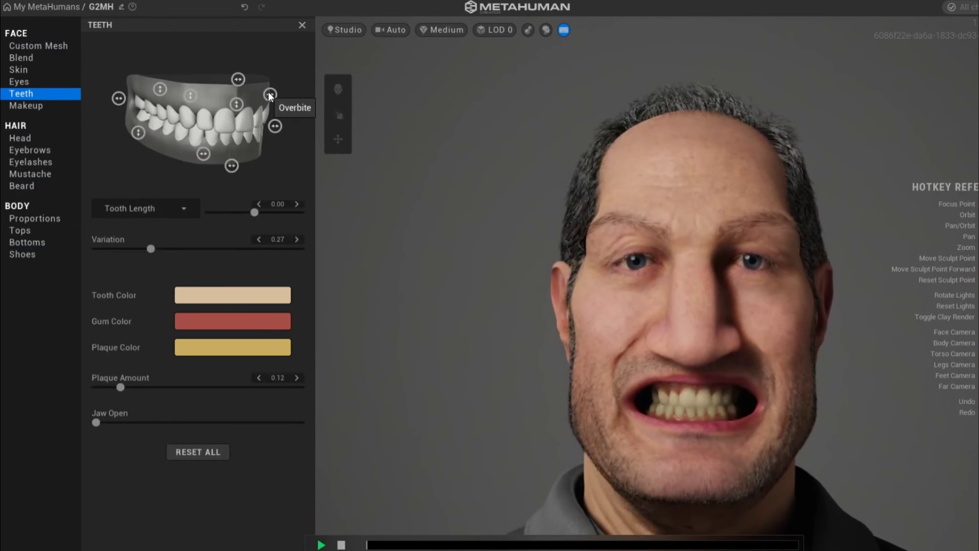
drag(150, 249, 247, 254)
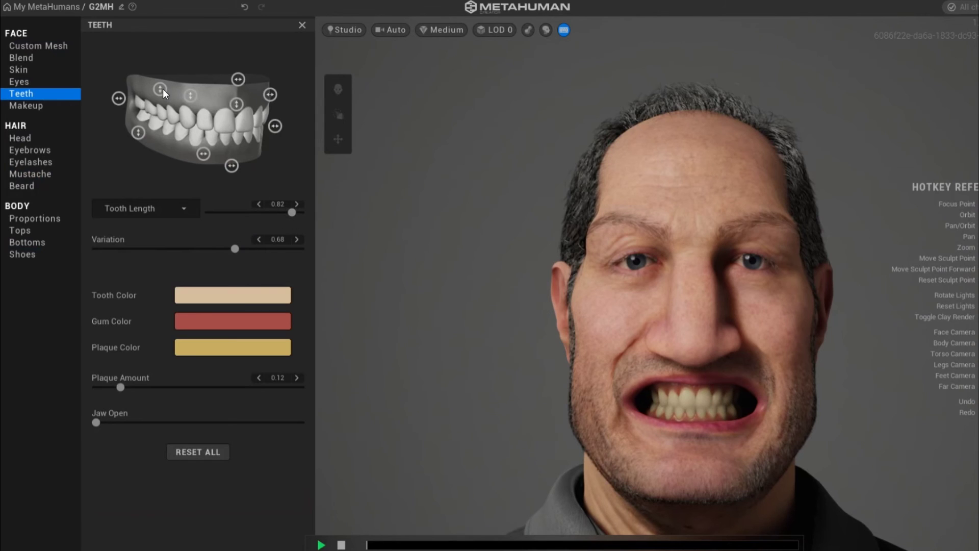
Set teeth Worn Down to 0.25, adjust tooth spacing, and push Overjet to 0.87.
click(138, 131)
drag(138, 131, 140, 131)
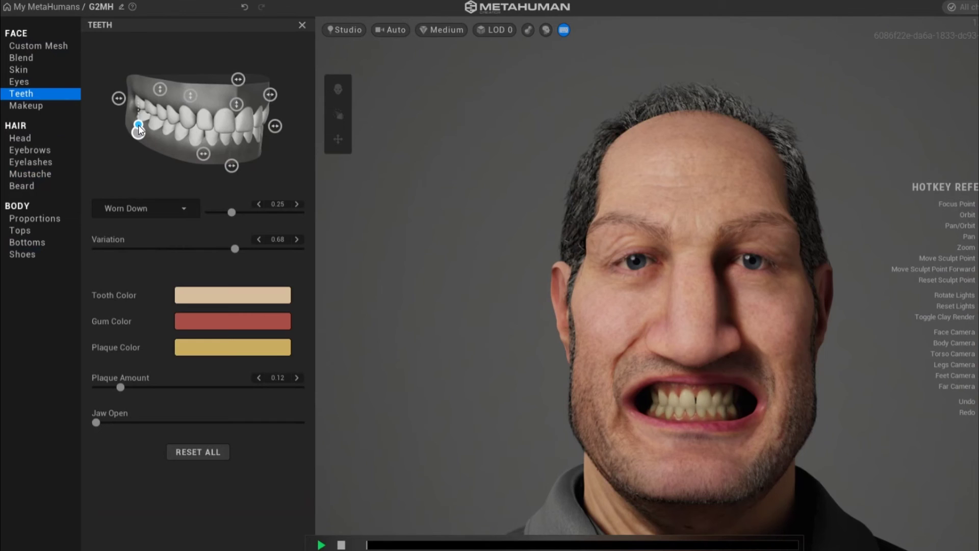
drag(204, 153, 235, 168)
drag(277, 127, 284, 131)
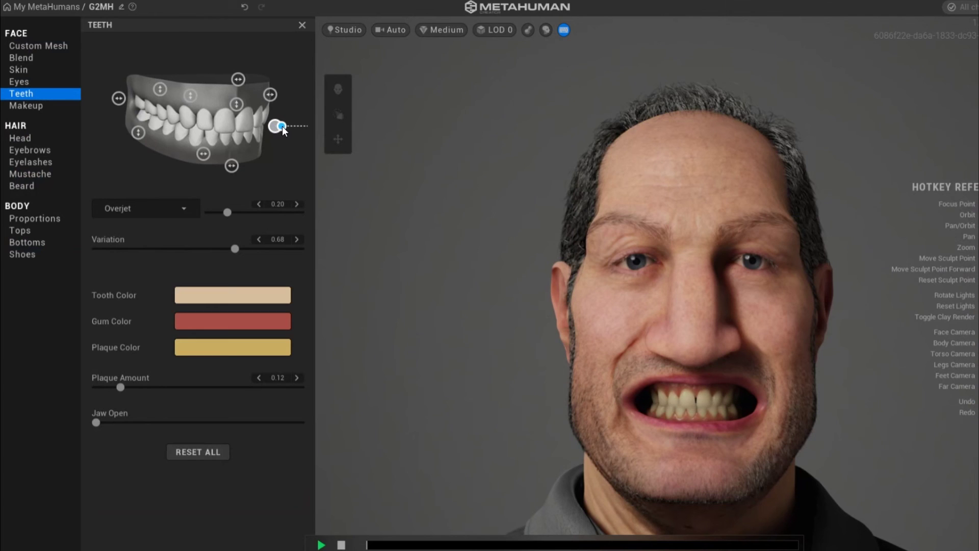
drag(282, 127, 304, 131)
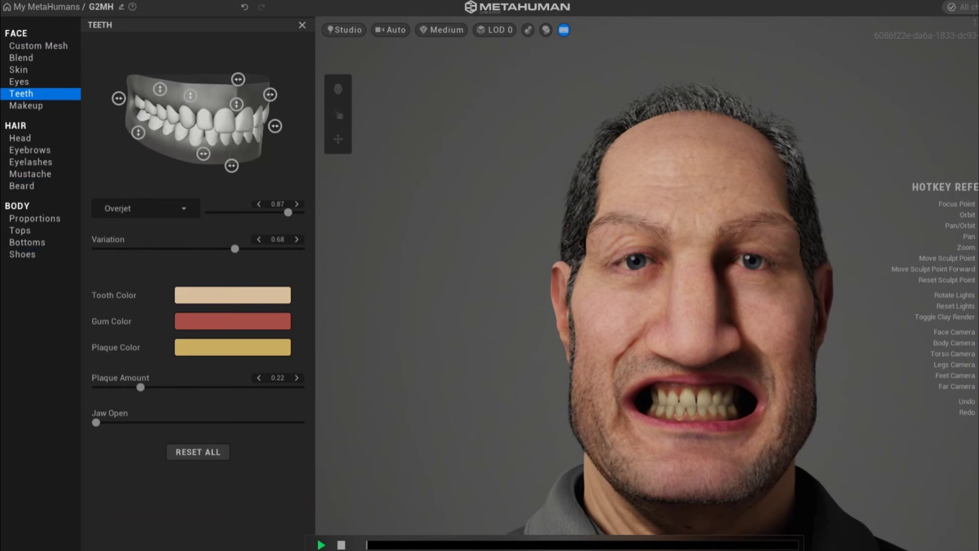
click(321, 544)
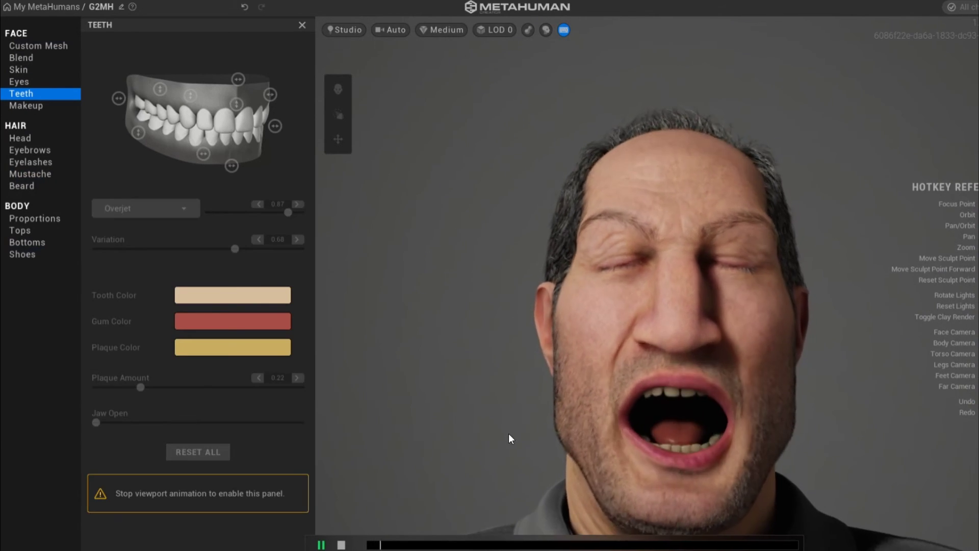
Orbit around the animated G2MH, then return to the My MetaHumans library.
scroll(510, 437, down, 5)
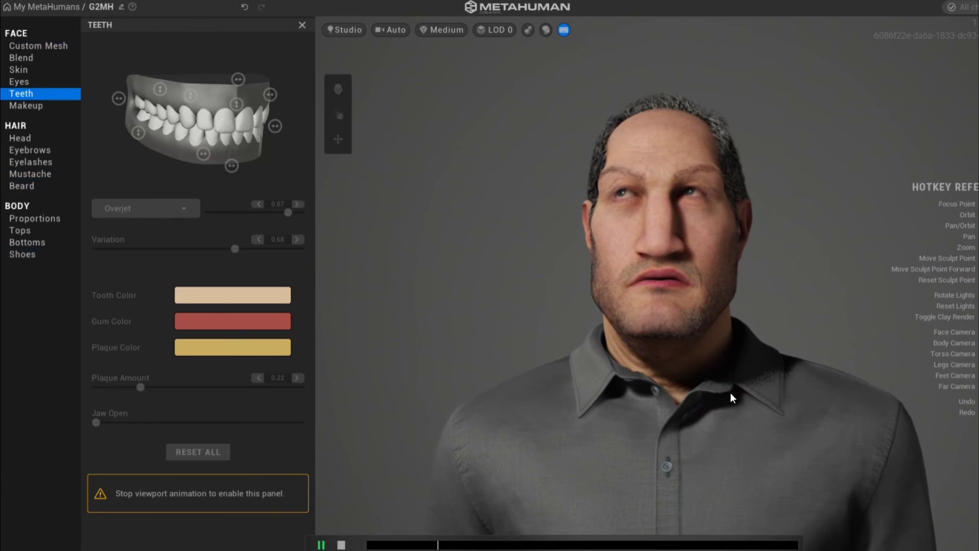
drag(668, 381, 923, 397)
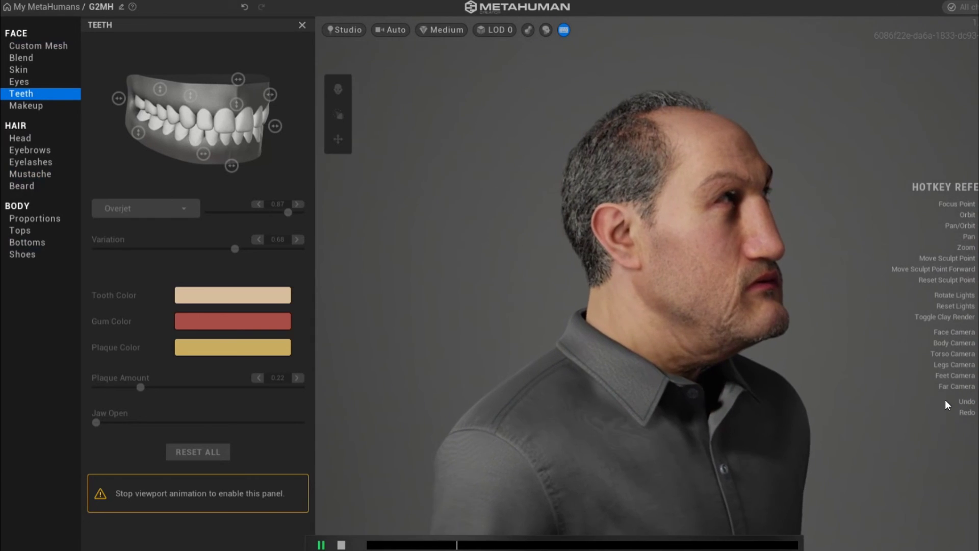
drag(954, 400, 538, 390)
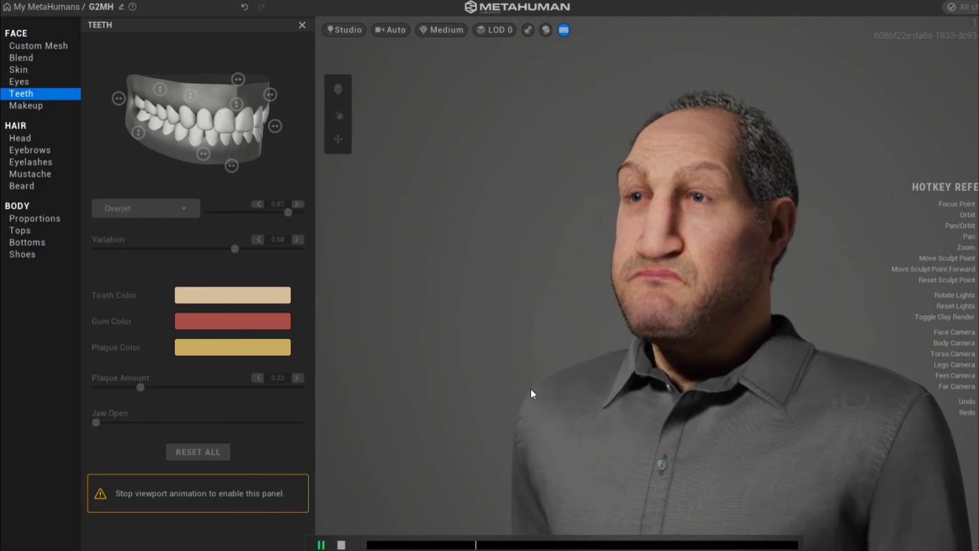
click(44, 7)
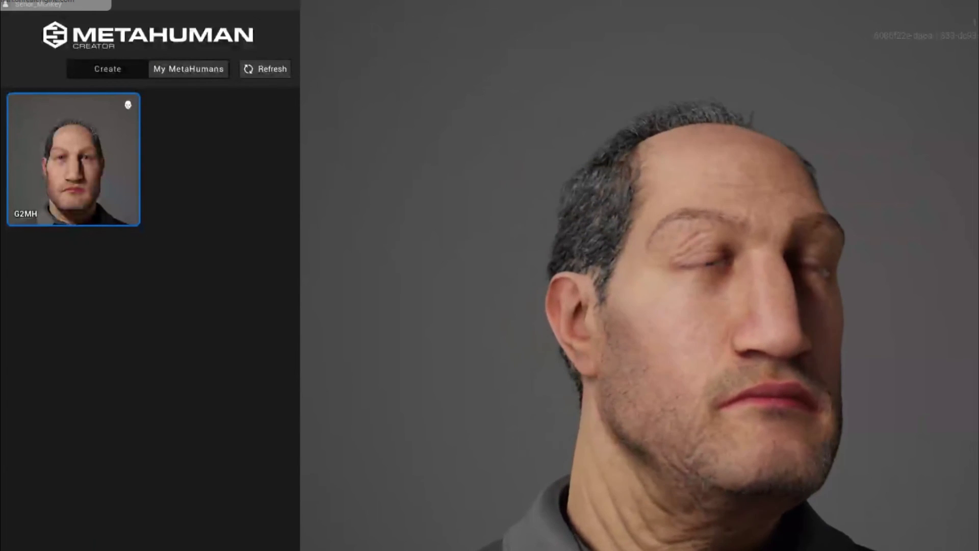
Close the MetaHuman Creator web page, the G2MH identity editor and the Message Log.
key(ctrl+w)
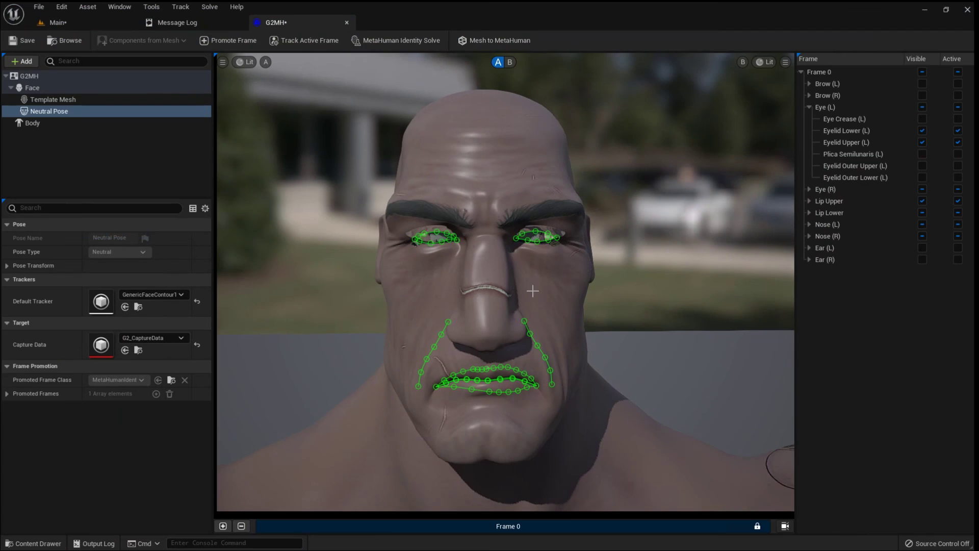
scroll(391, 237, down, 1)
scroll(357, 153, down, 1)
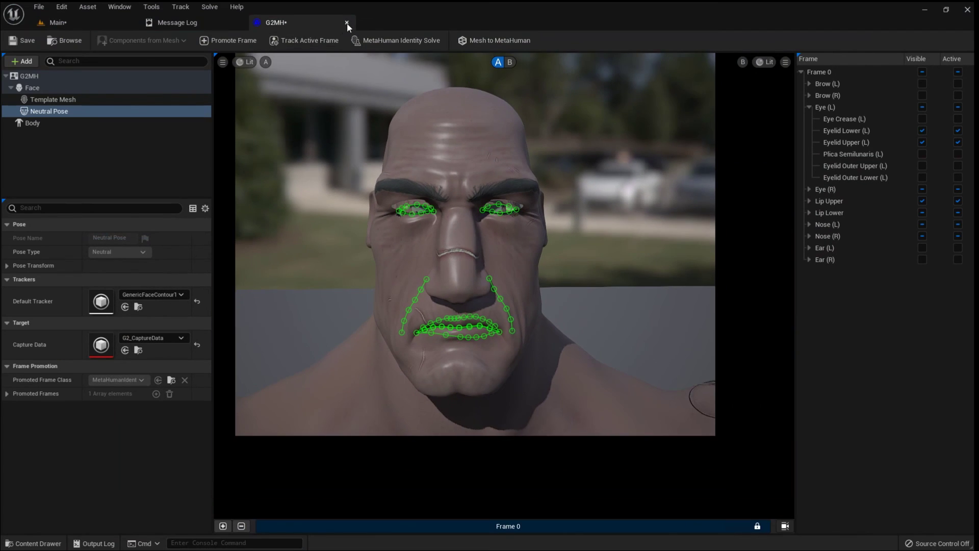
click(347, 23)
click(238, 23)
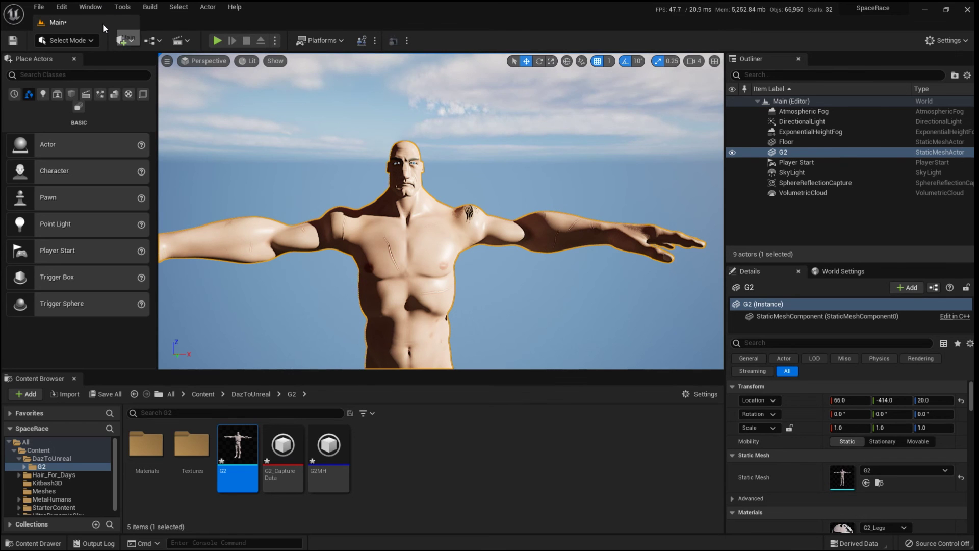
Orbit around the G2 character and launch Quixel Bridge from the Add menu.
right_drag(398, 198, 399, 214)
scroll(440, 211, up, 5)
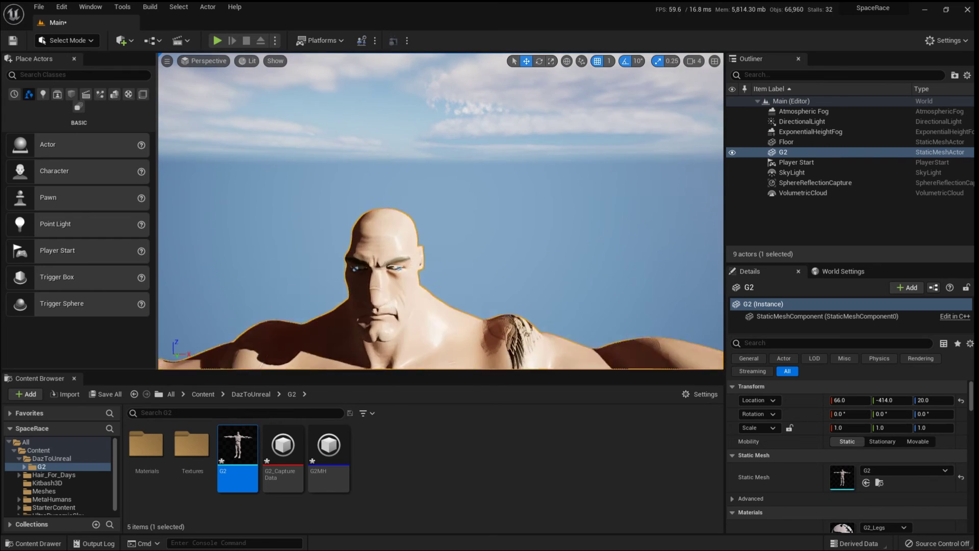
right_drag(398, 214, 373, 214)
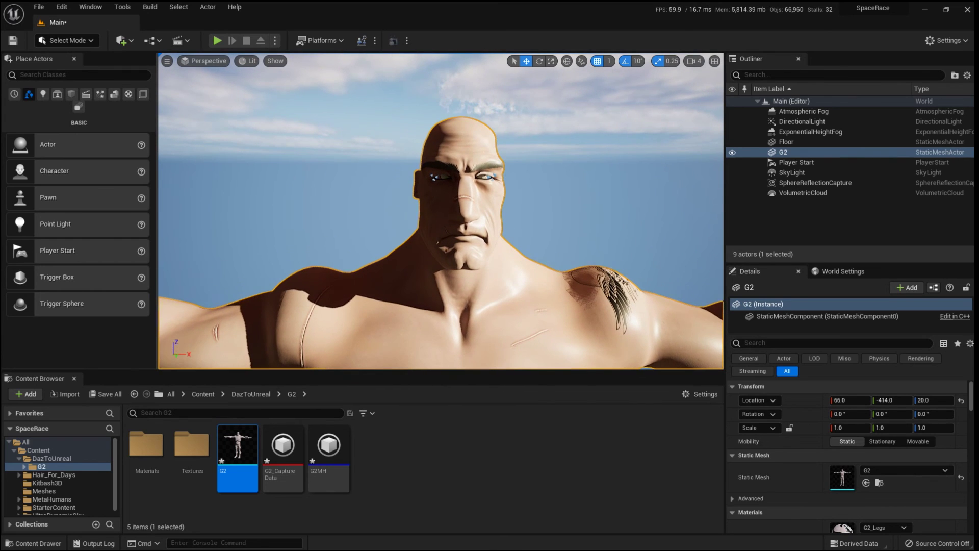
click(121, 40)
click(151, 79)
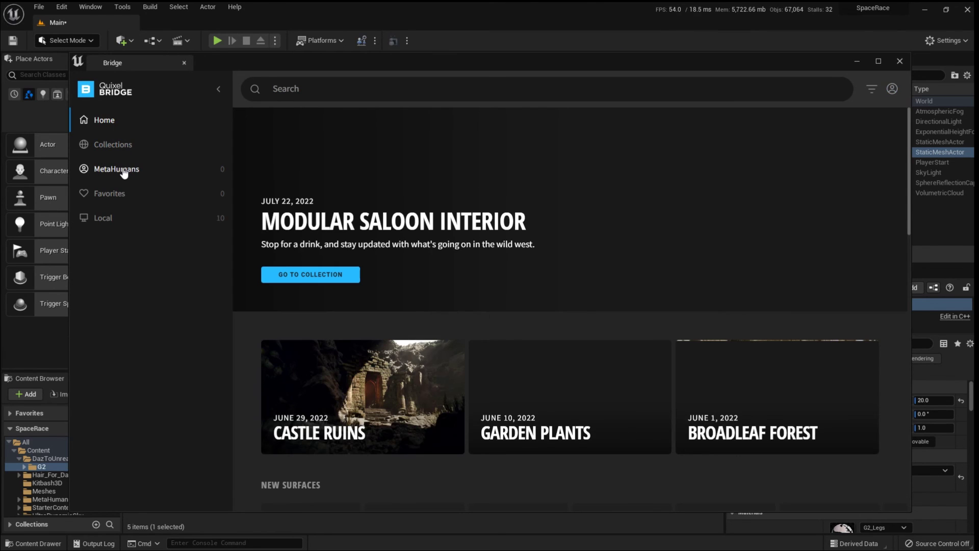
Find G2MH under MetaHumans > My MetaHumans in Bridge, then close Bridge.
click(124, 171)
click(123, 215)
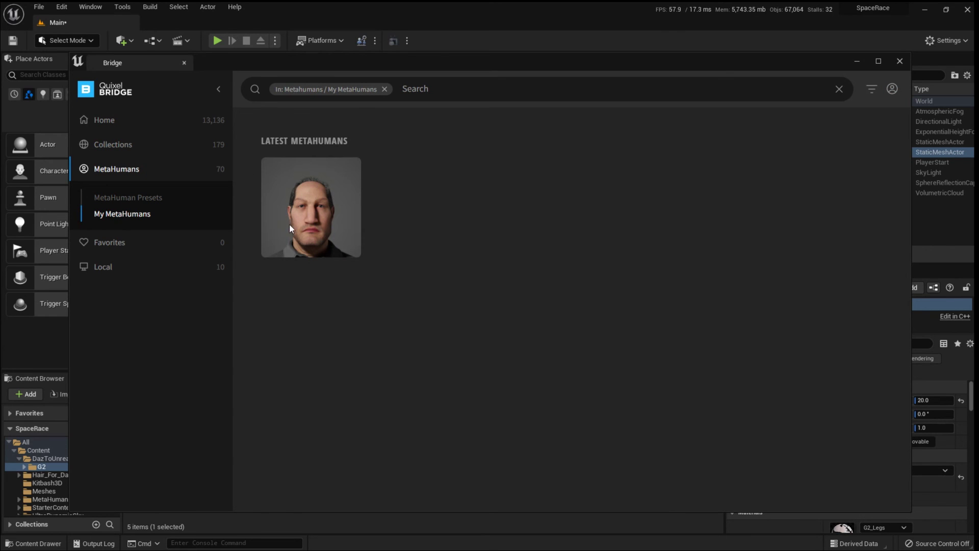
click(899, 62)
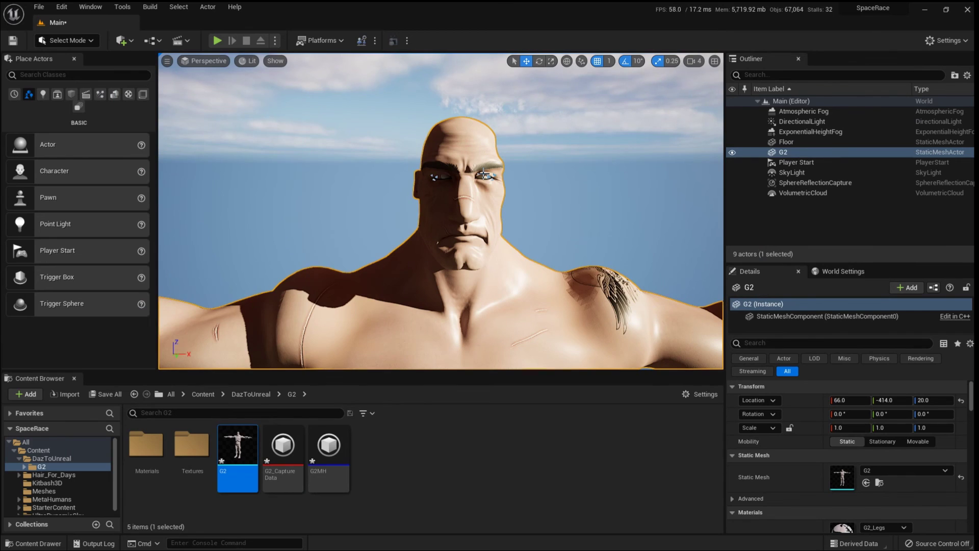